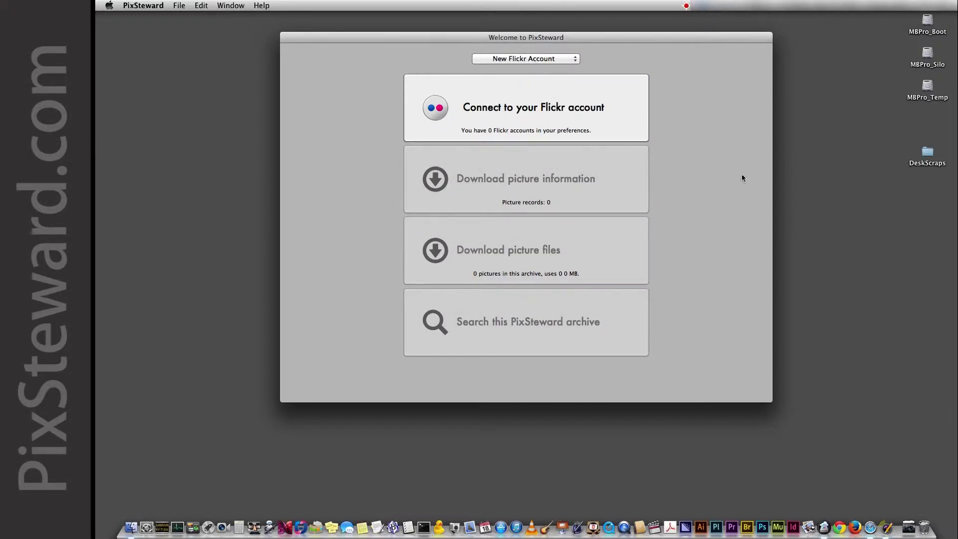
Open the Flickr website in Safari and begin signing in.
click(870, 518)
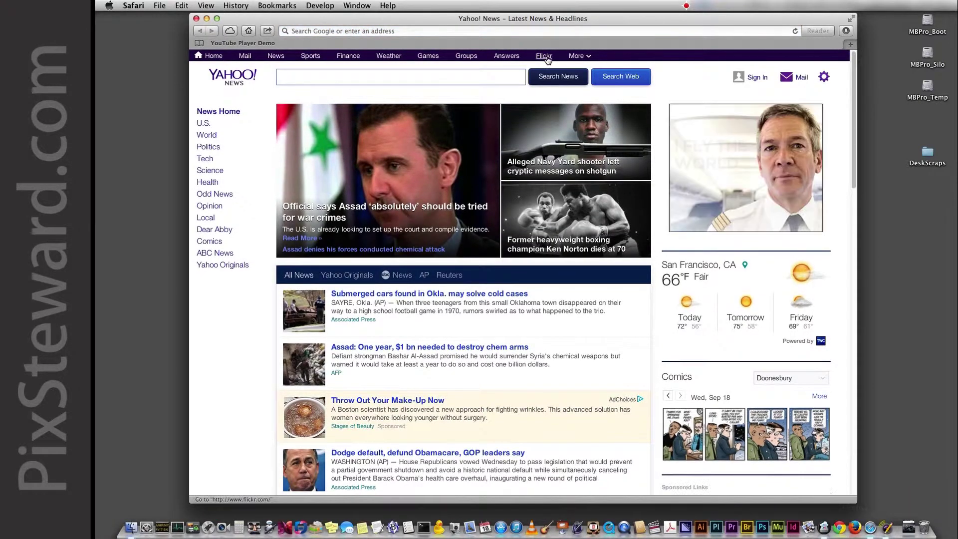
click(545, 56)
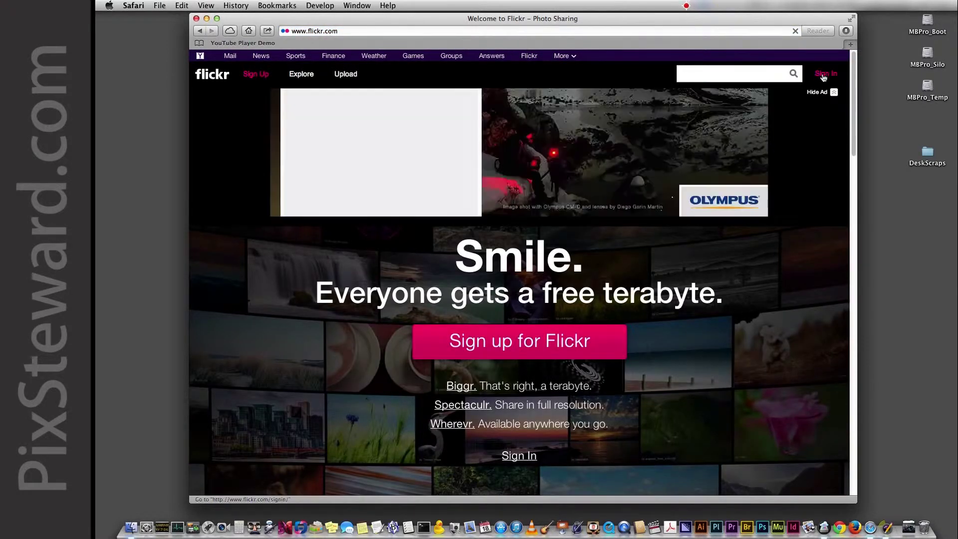
click(824, 75)
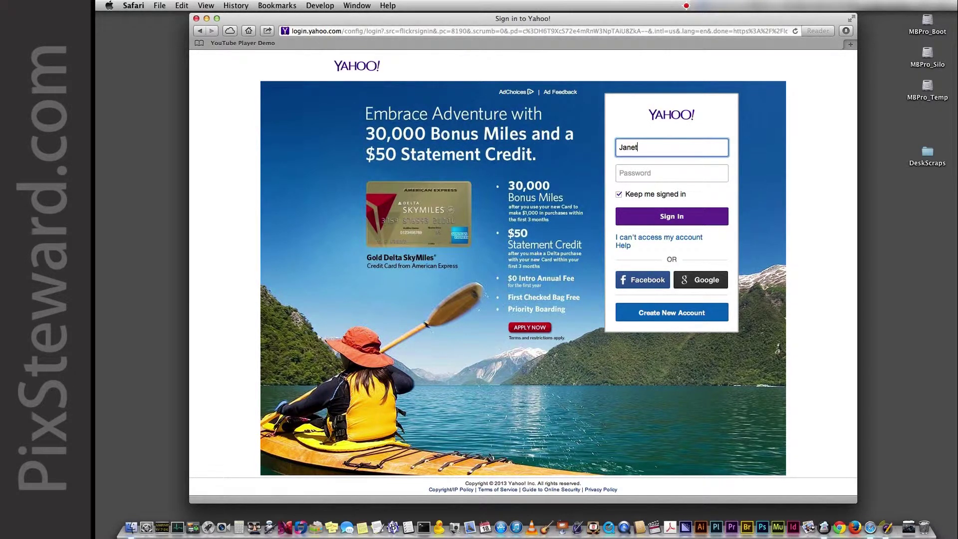
Sign in with the Yahoo ID and password, then copy the user name from the account menu.
text(r)
key(Tab)
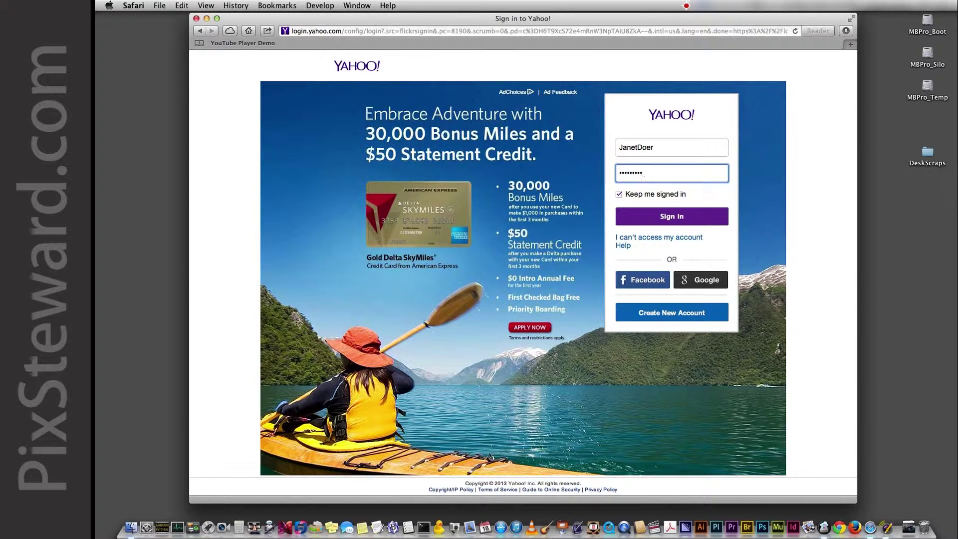
click(657, 227)
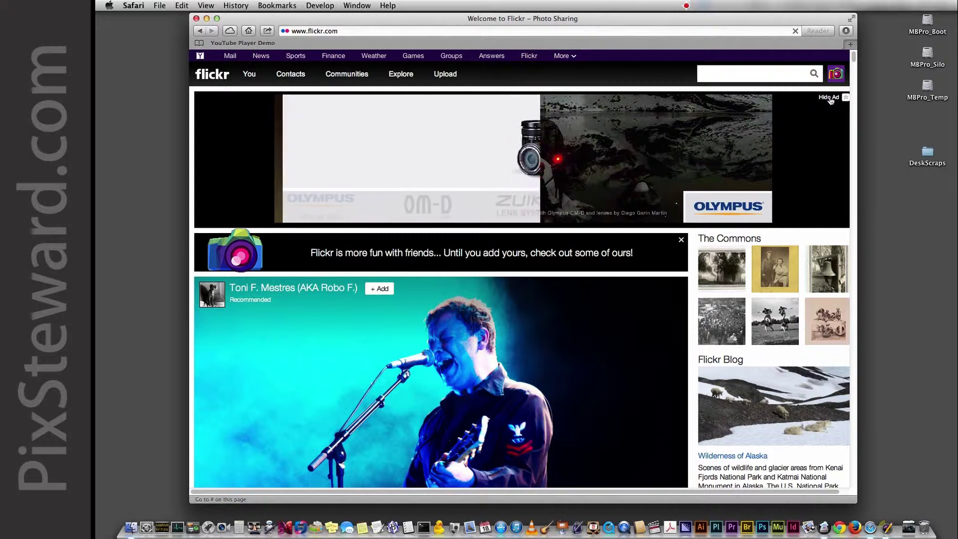
click(839, 77)
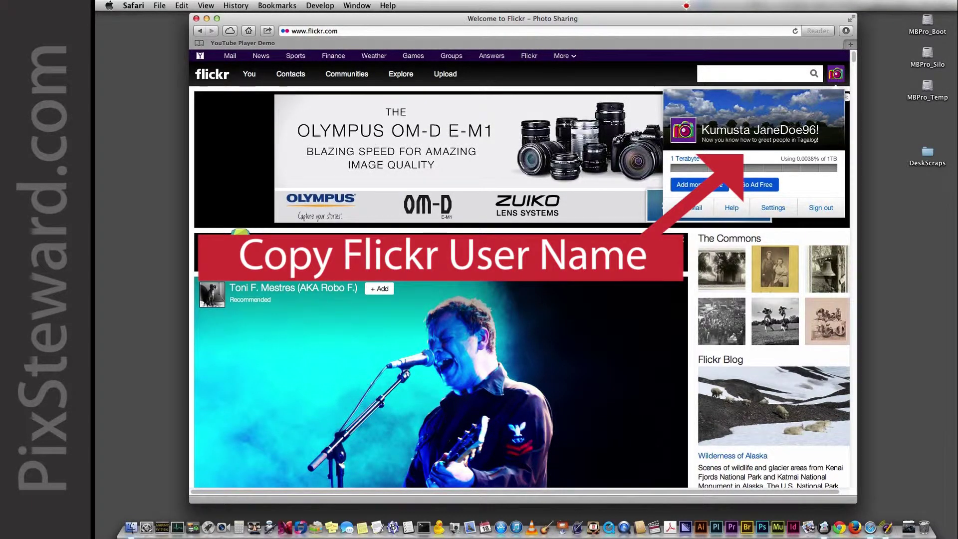
drag(755, 131, 814, 130)
key(super+c)
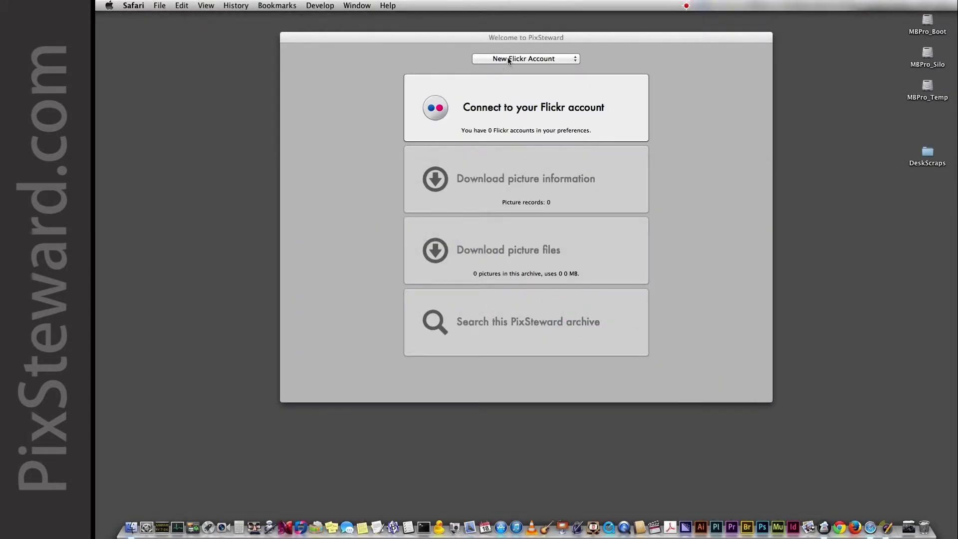
Add a new Flickr account in PixSteward using the pasted user name.
click(509, 59)
click(509, 59)
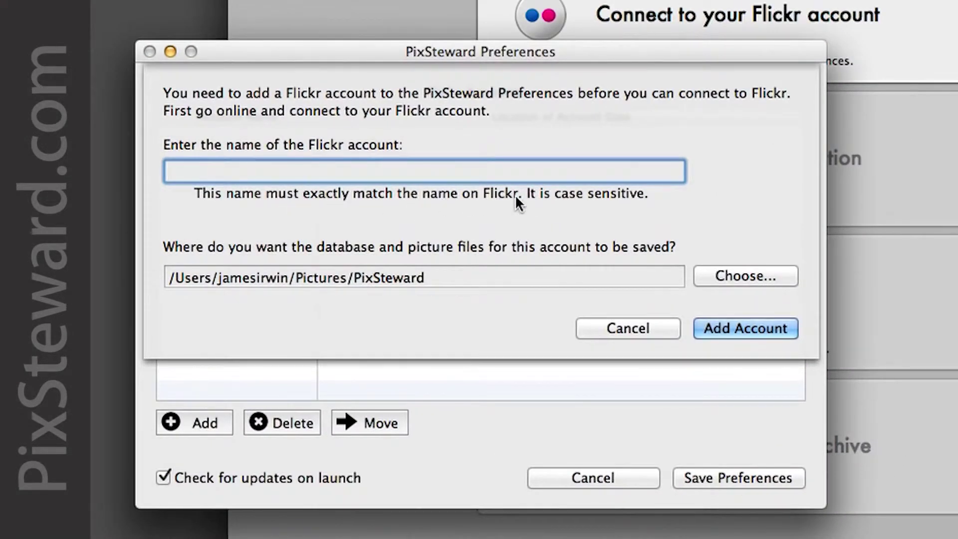
click(189, 173)
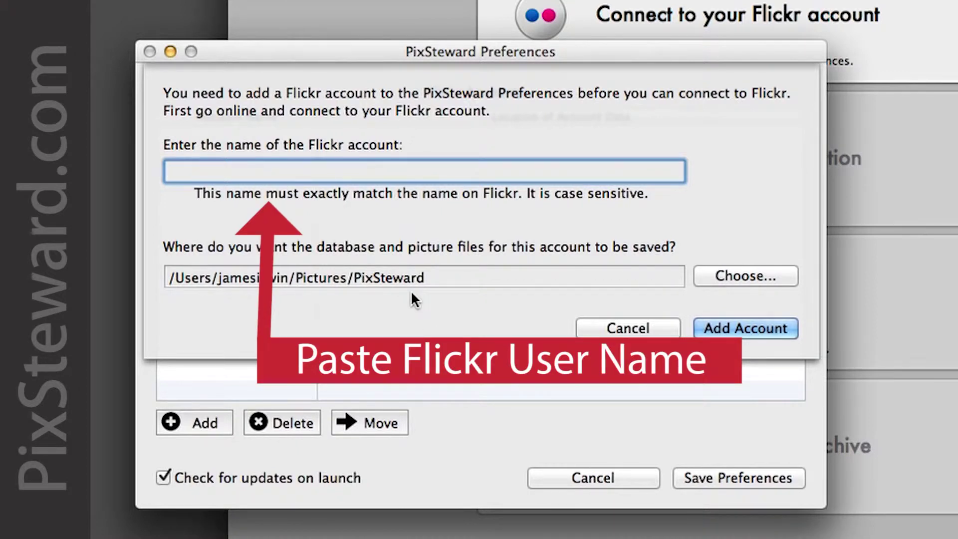
key(super+v)
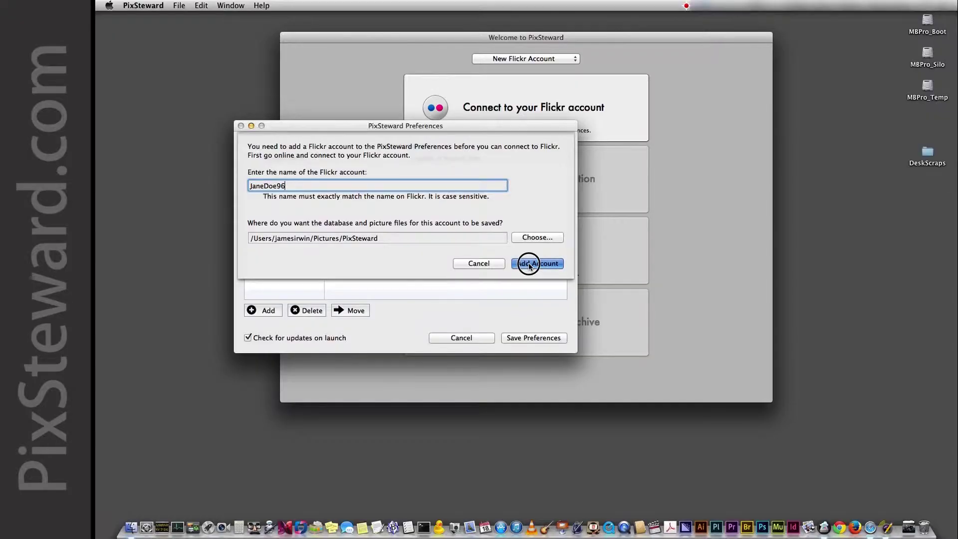
click(530, 266)
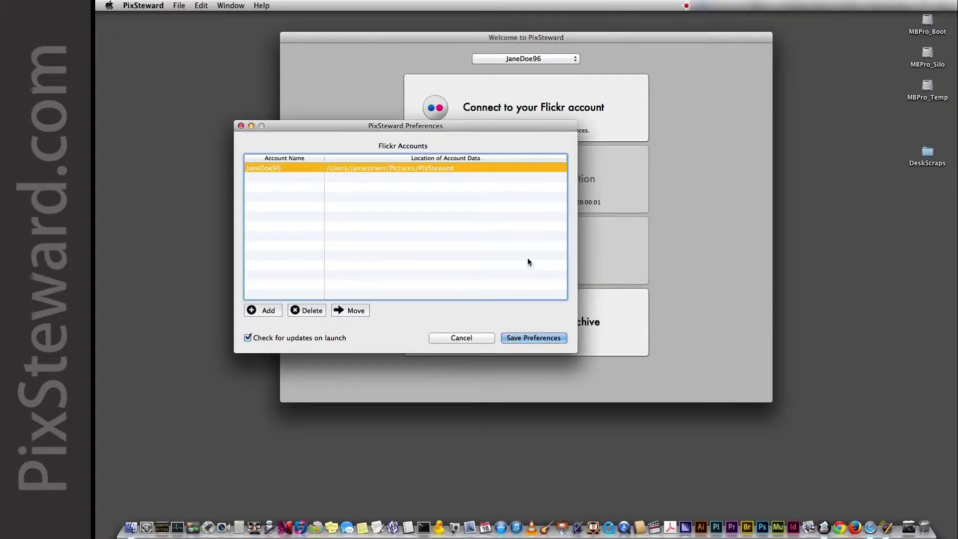
Save the preferences and start connecting PixSteward to the Flickr account.
click(527, 339)
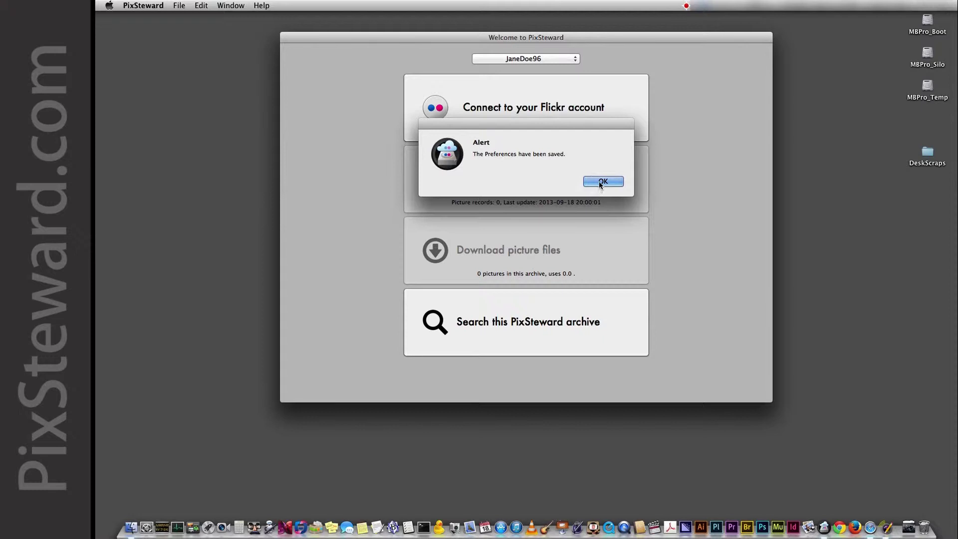
click(601, 182)
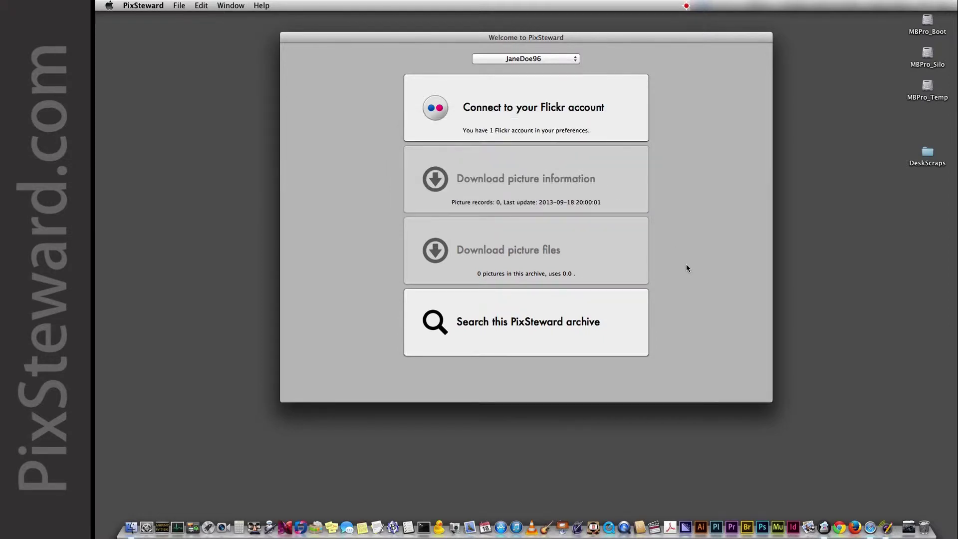
click(564, 119)
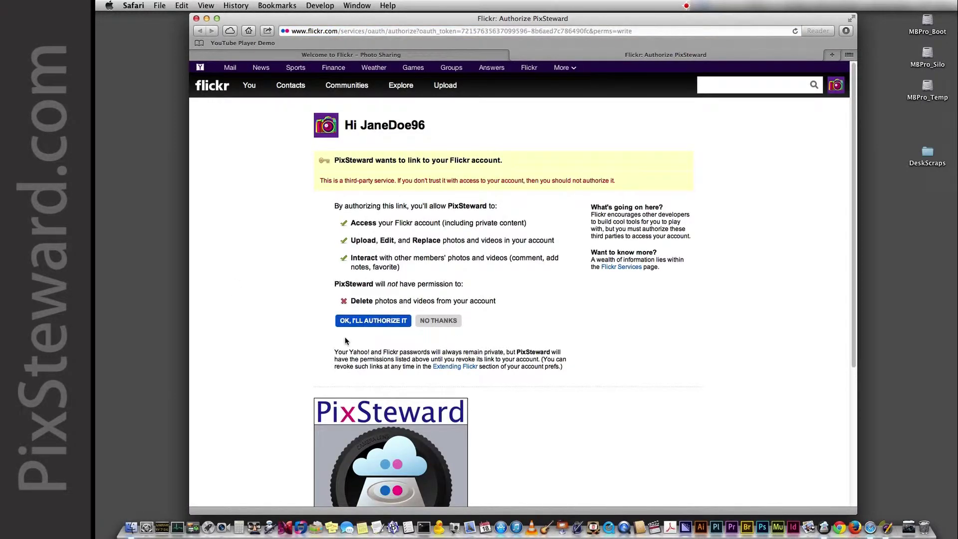
Authorize PixSteward on Flickr's authorization page and confirm it's done.
scroll(345, 341, down, 5)
click(362, 146)
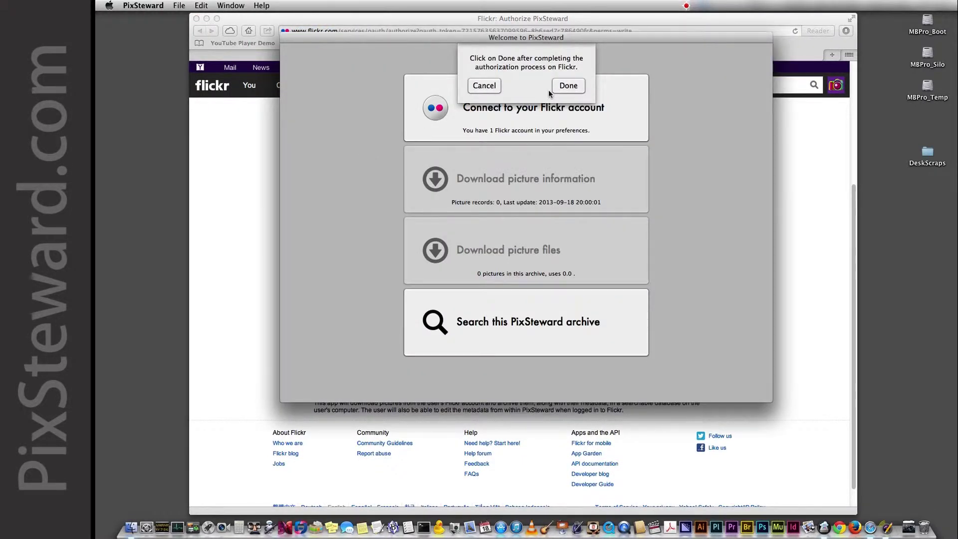
click(570, 86)
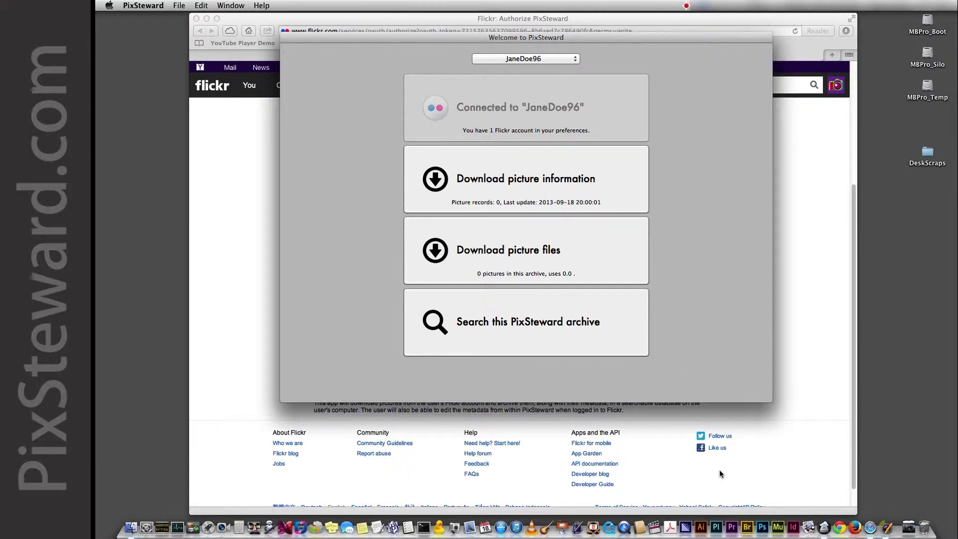
Sign out of Flickr and quit Safari.
click(238, 19)
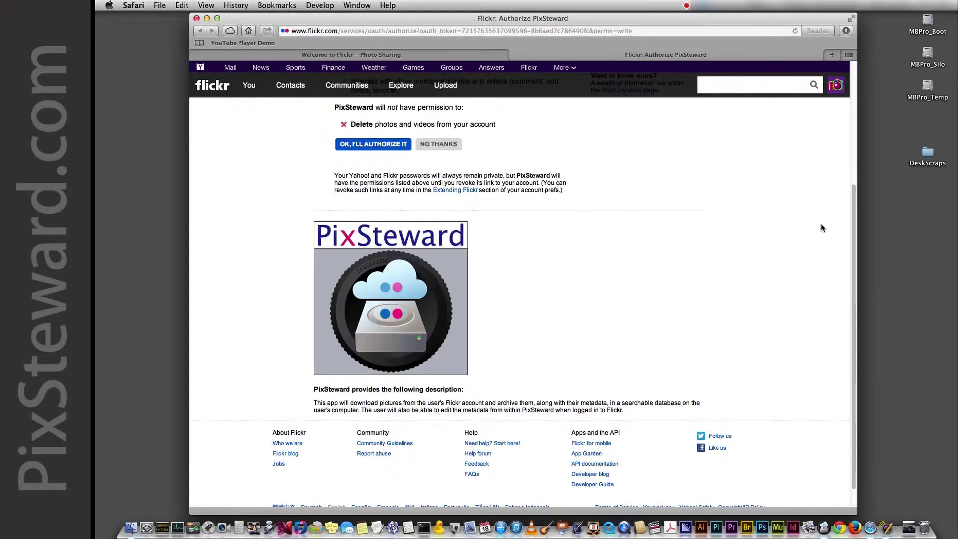
click(836, 86)
click(821, 219)
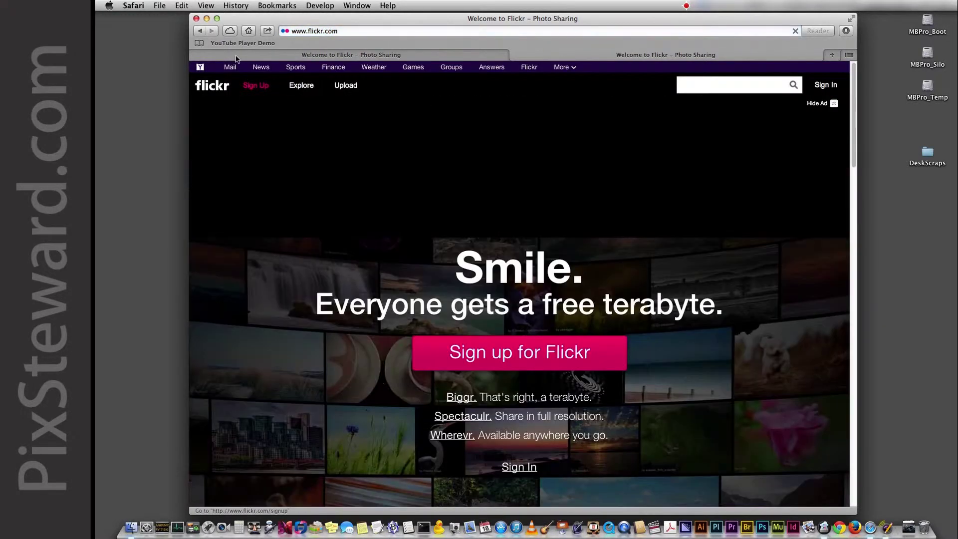
click(141, 6)
click(151, 140)
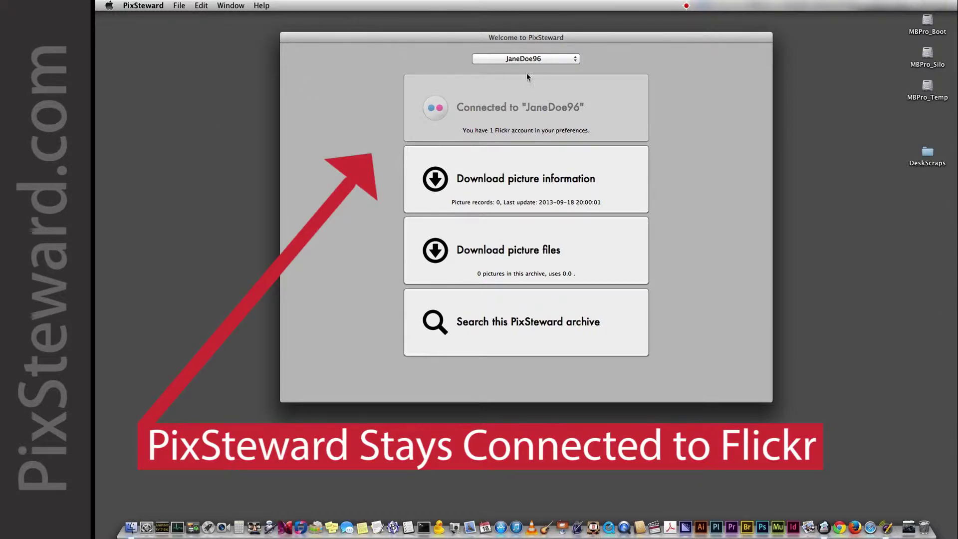
Download the picture information, including permissions, for the archive.
click(438, 181)
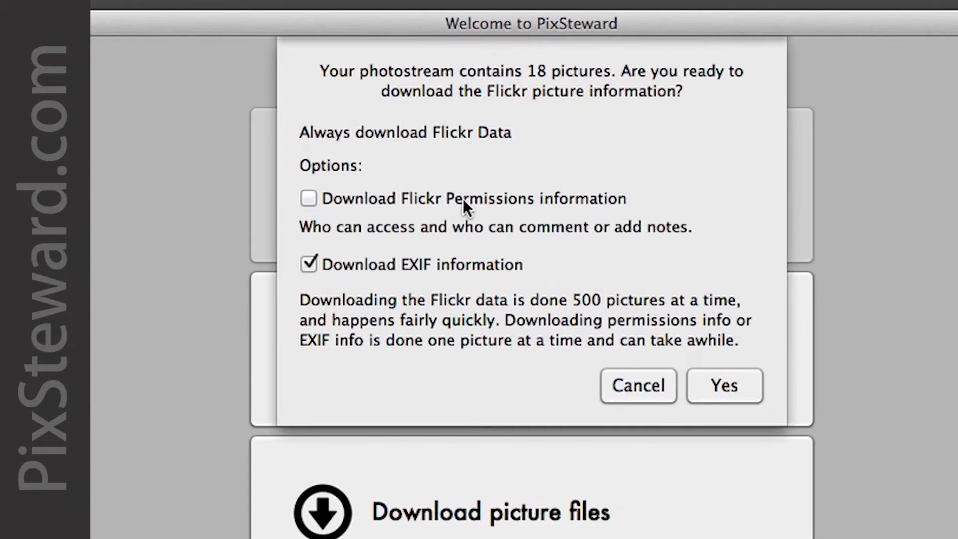
click(463, 199)
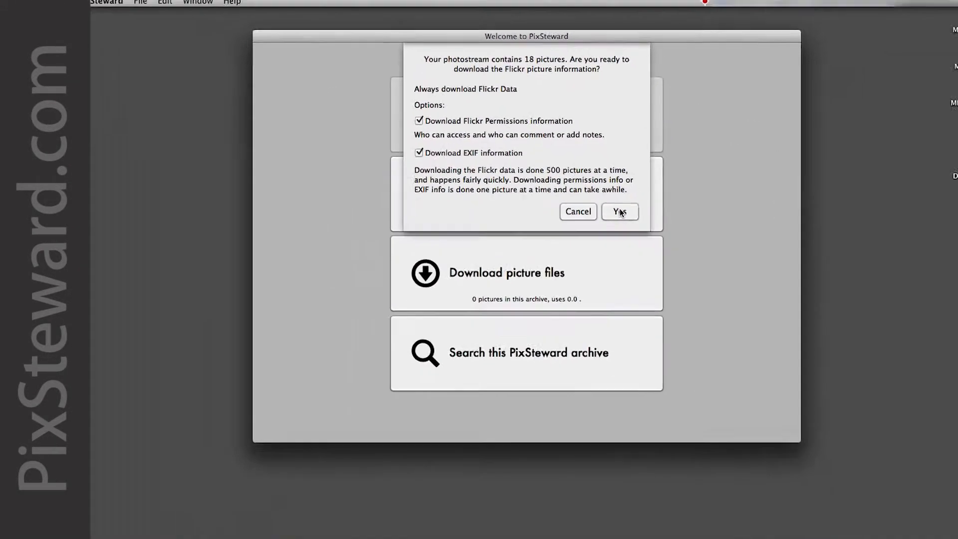
click(724, 387)
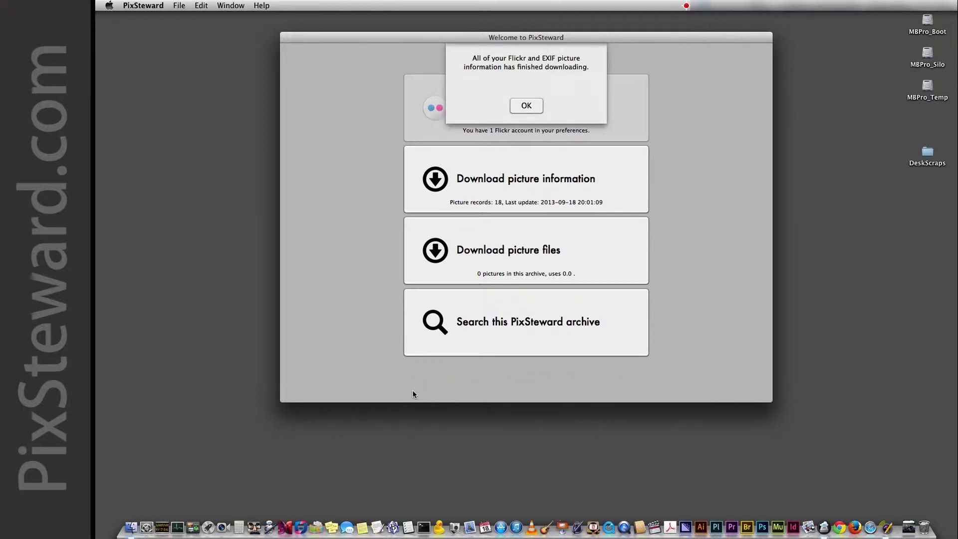
click(513, 107)
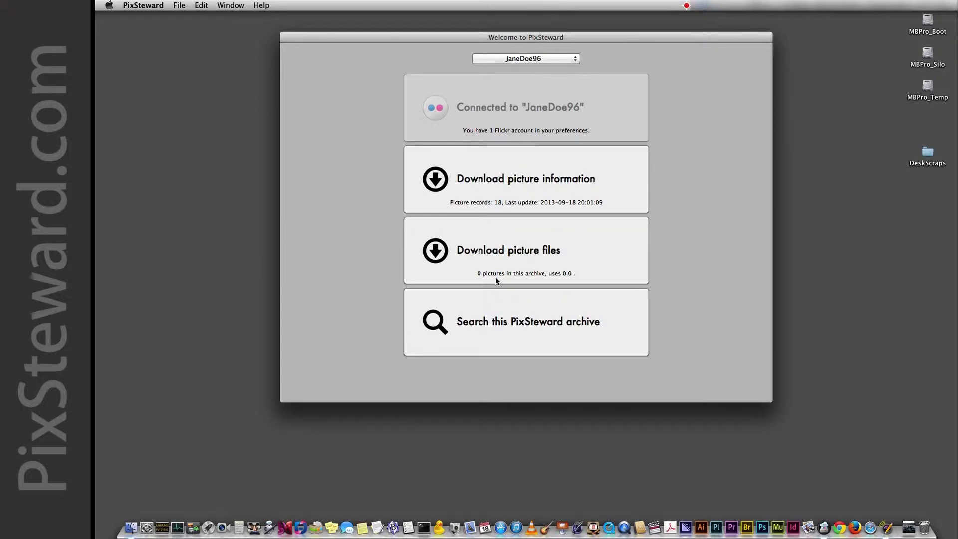
Download all 18 picture files into the archive.
click(501, 256)
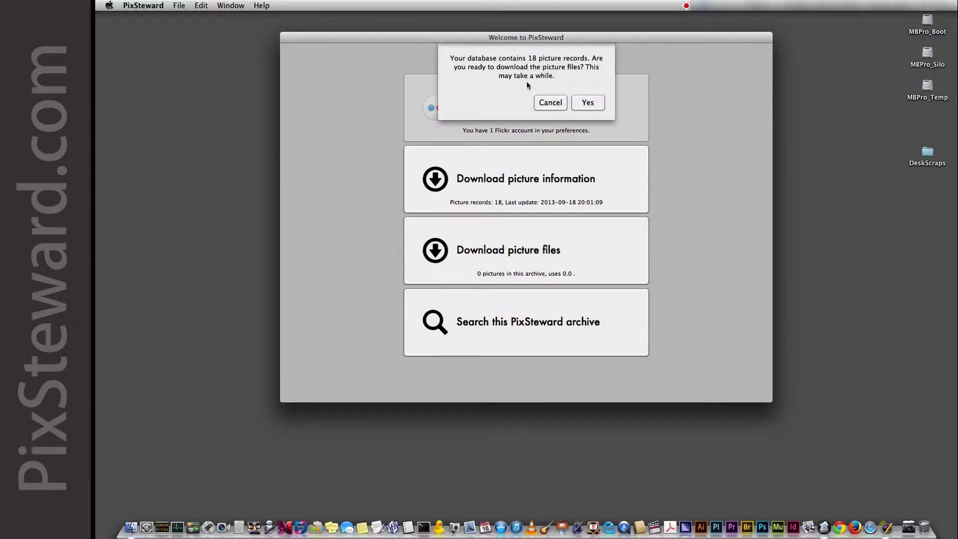
click(588, 103)
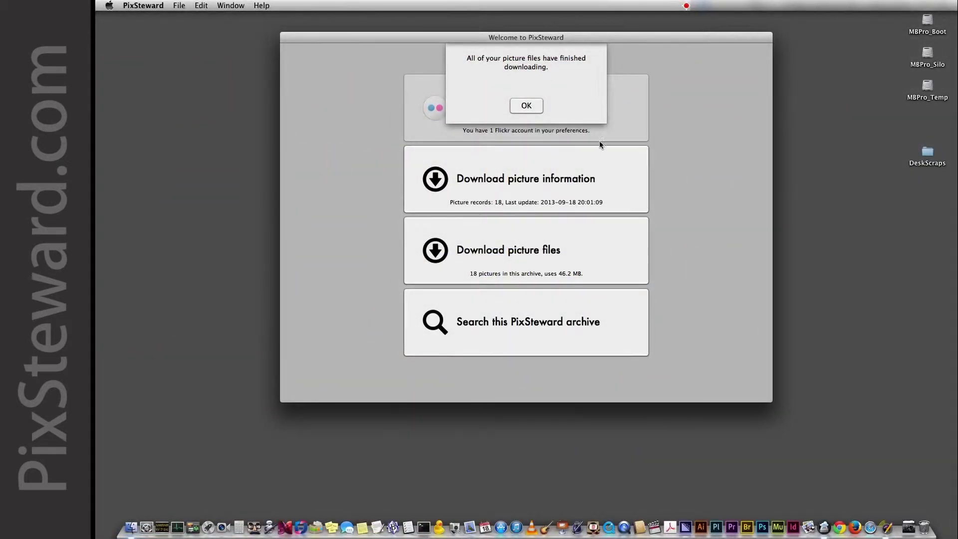
click(527, 106)
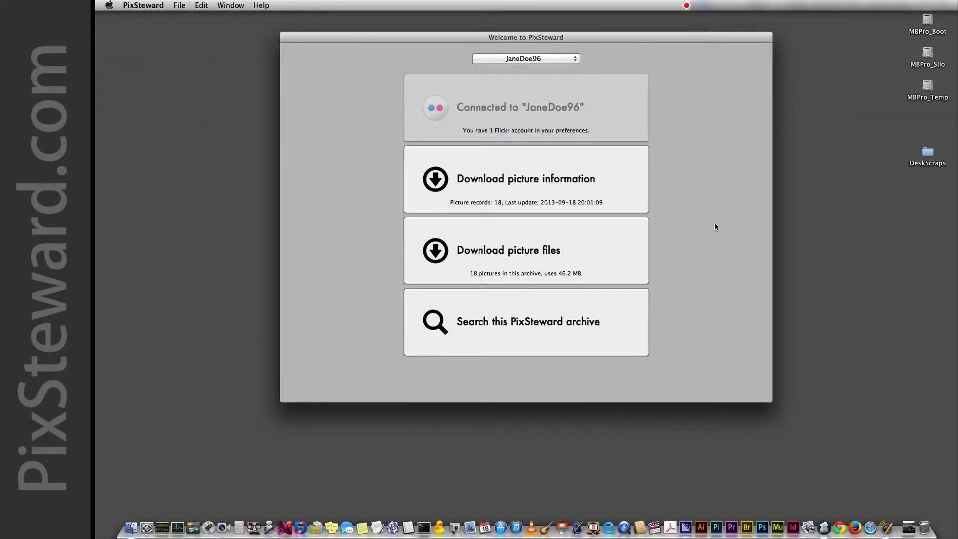
click(523, 332)
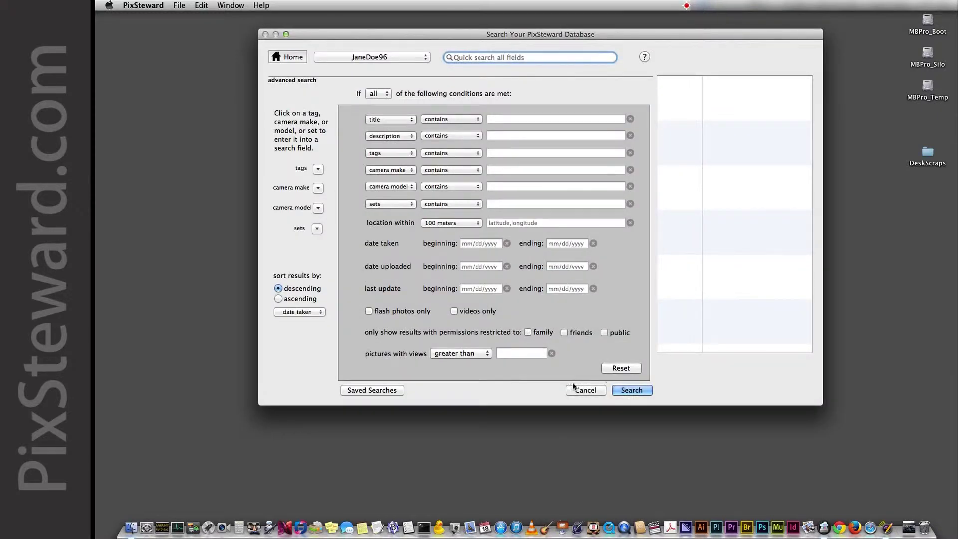
click(632, 392)
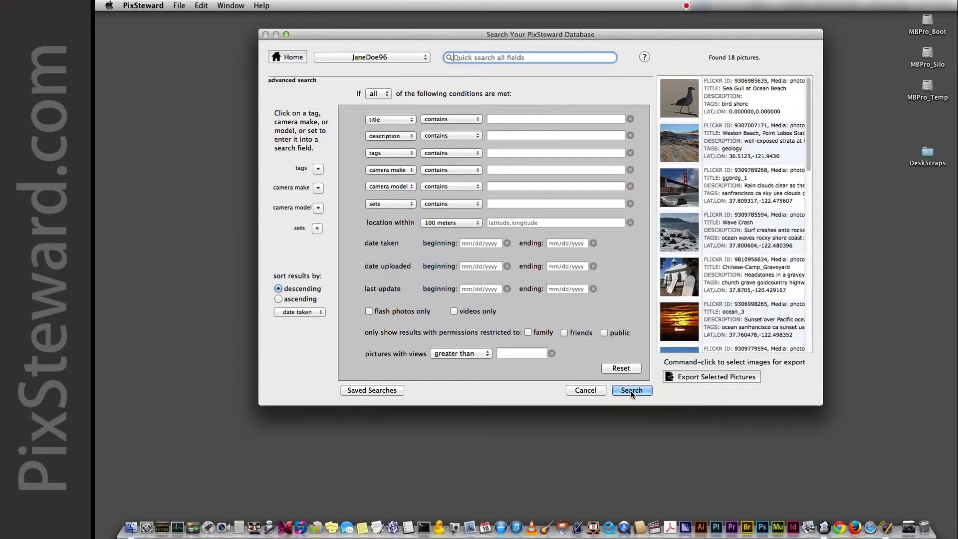
drag(809, 144, 824, 118)
double_click(682, 184)
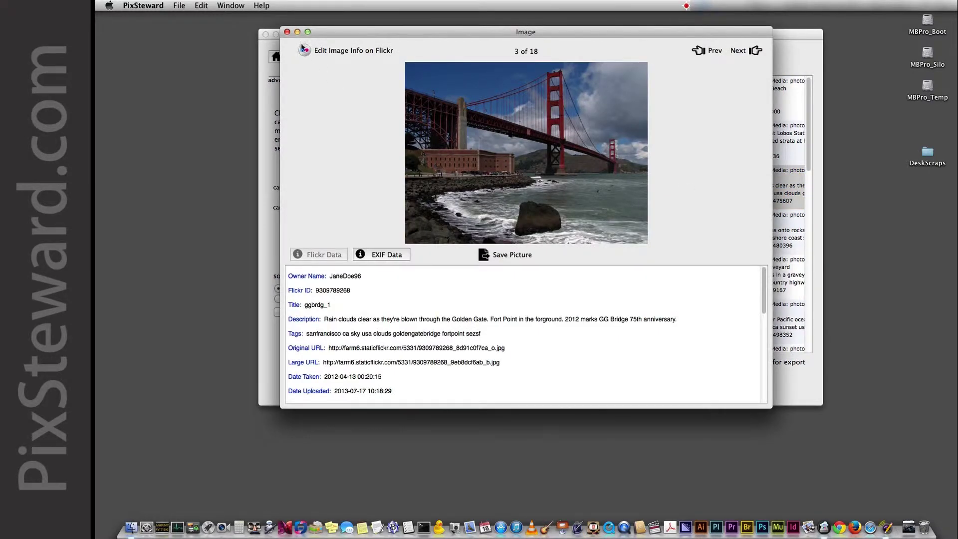
click(288, 33)
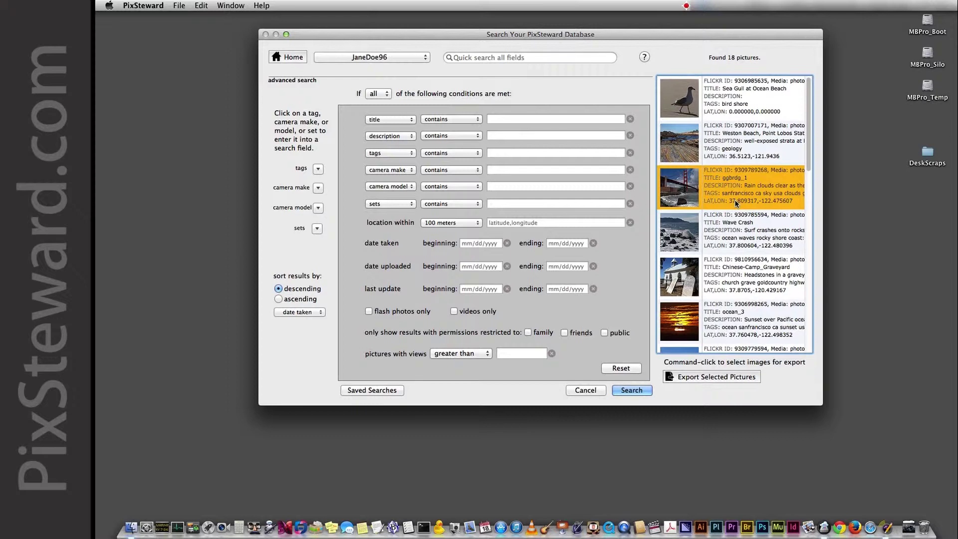
Search for pictures near the Golden Gate photo's coordinates 37.809317,-122.475607.
click(734, 202)
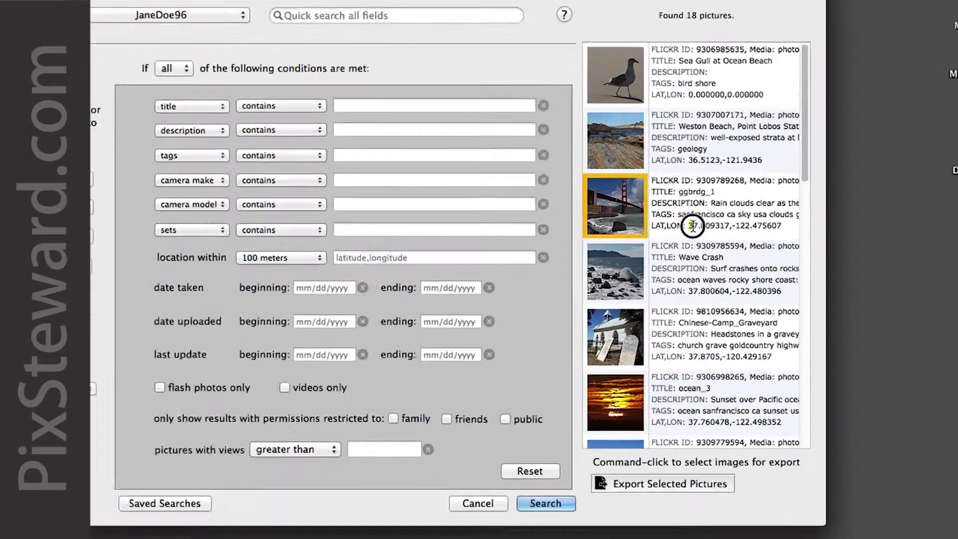
drag(693, 225, 768, 226)
key(super+c)
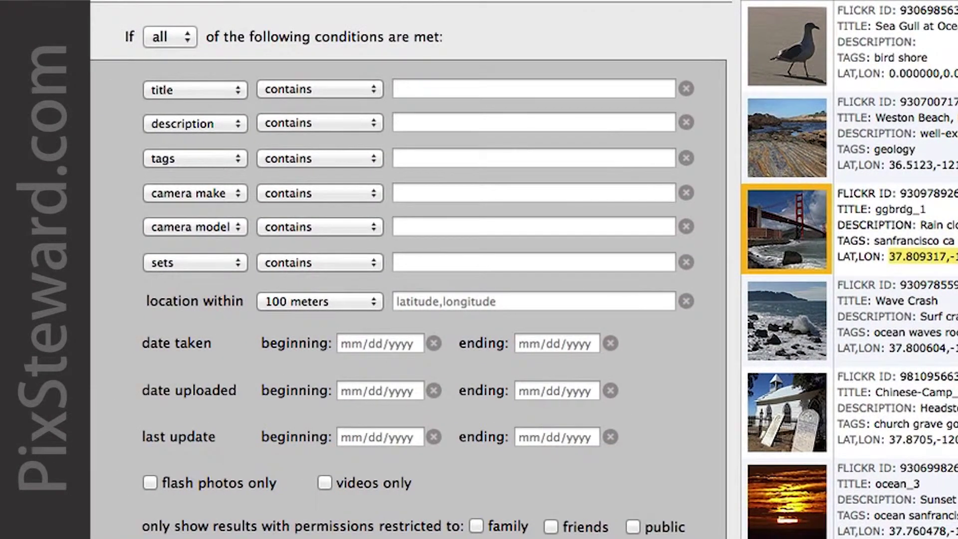
click(403, 302)
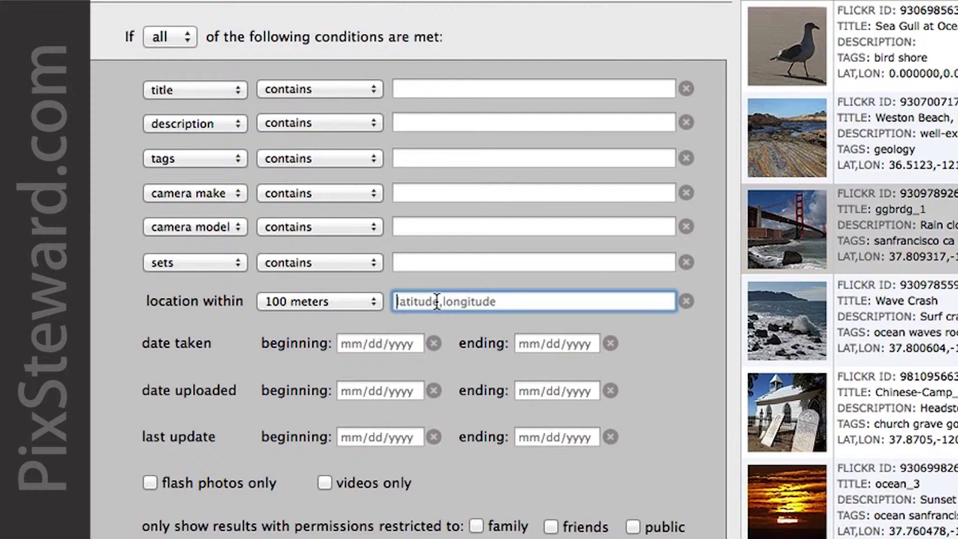
key(super+v)
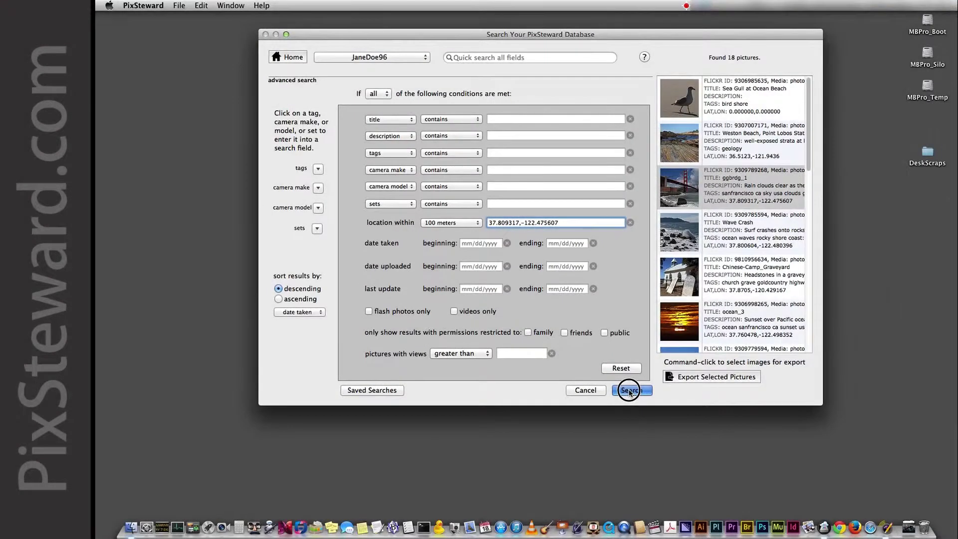
click(629, 390)
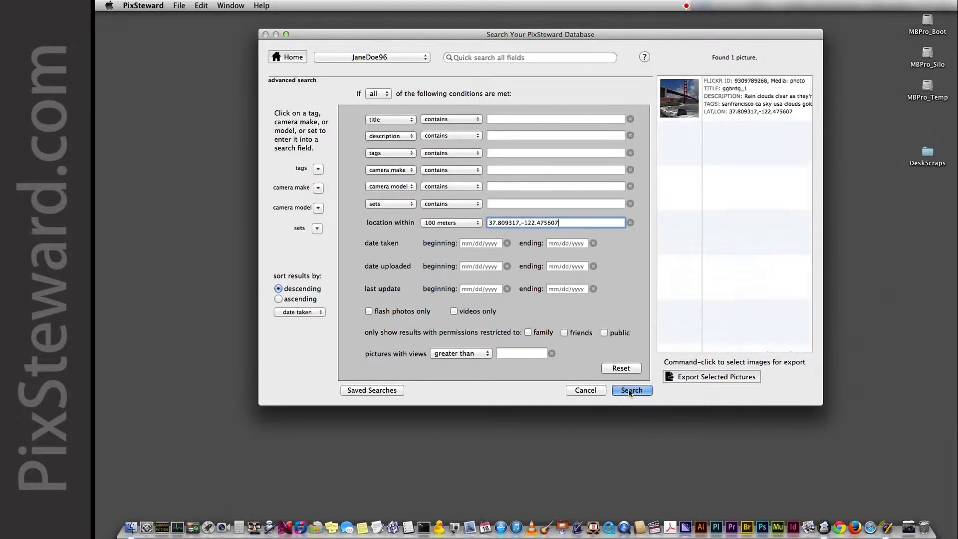
Widen the search radius to two, five, then ten kilometers, rerunning the search each time.
click(452, 223)
click(451, 231)
click(633, 391)
click(440, 225)
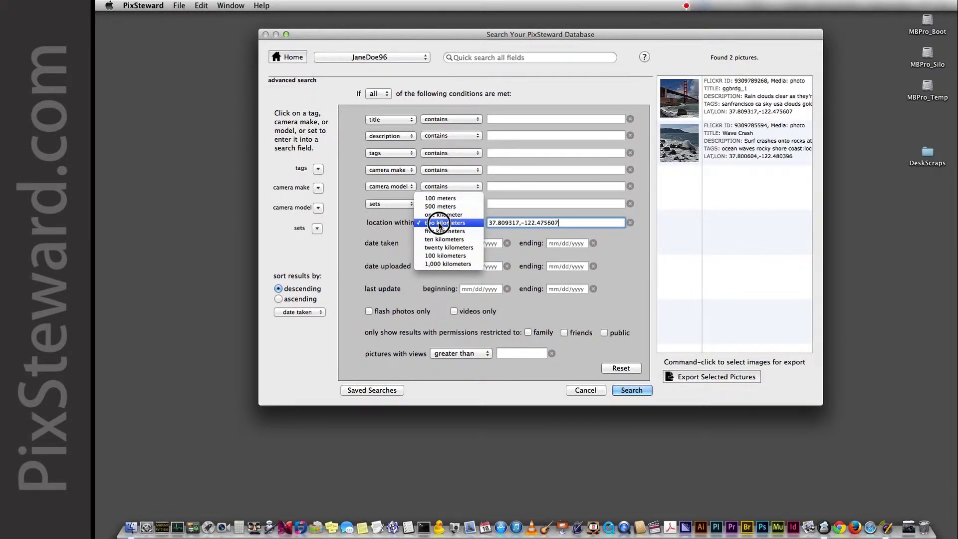
click(446, 239)
click(630, 391)
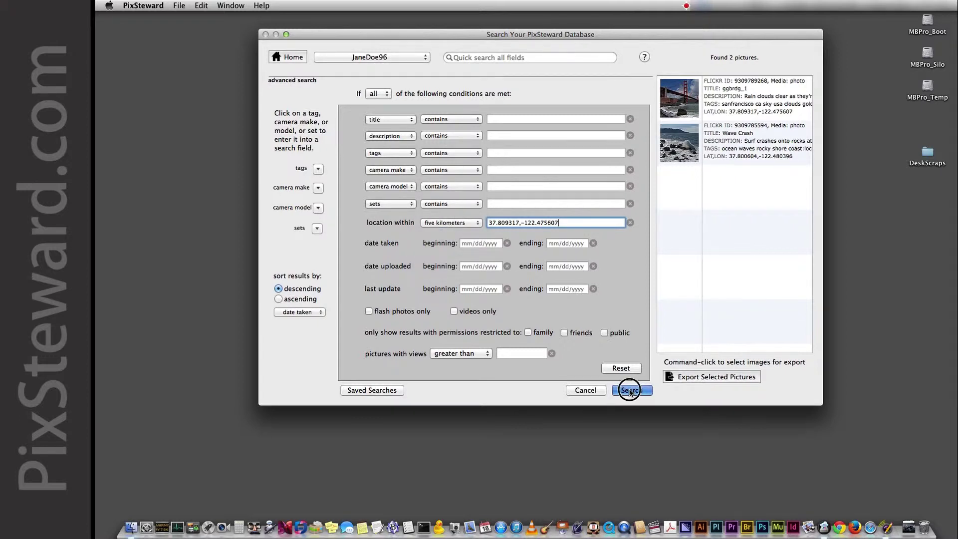
click(448, 224)
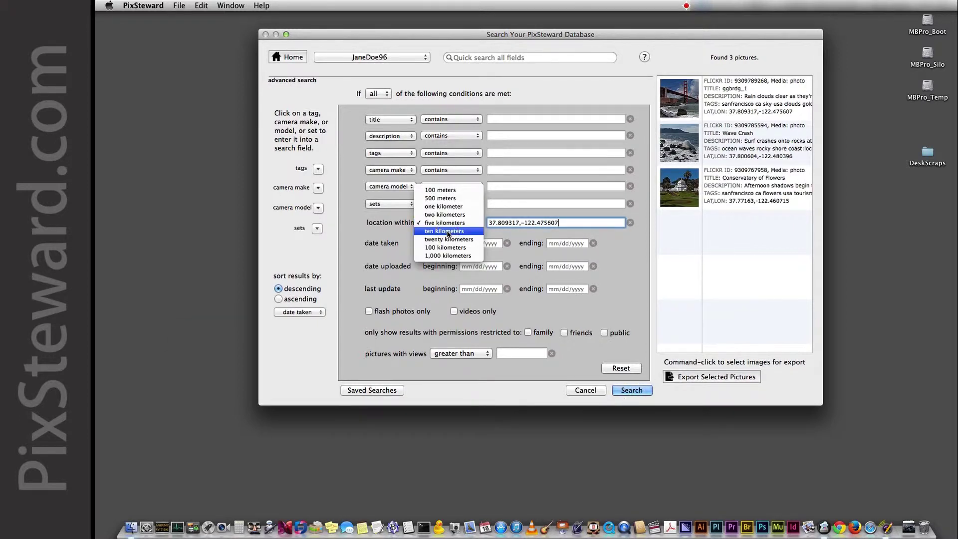
click(448, 232)
click(636, 390)
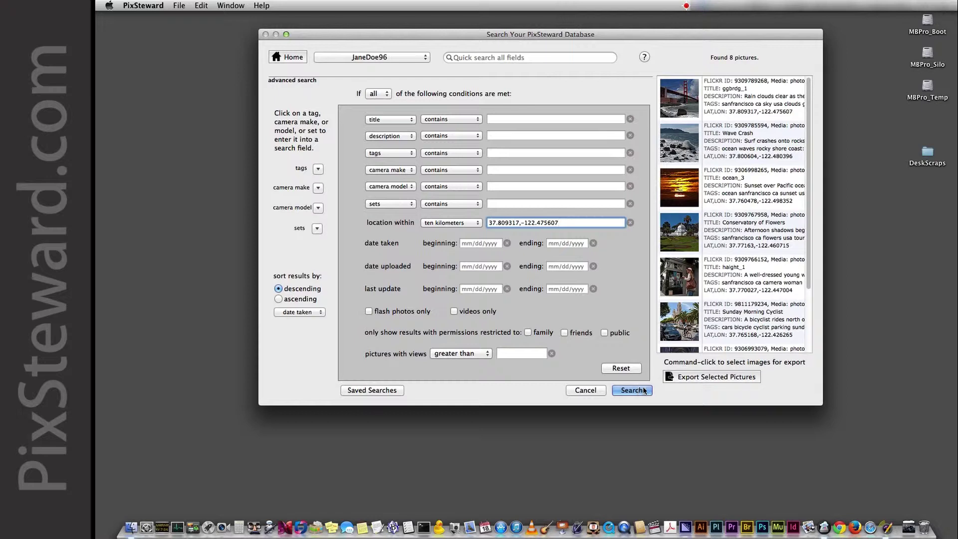
mouse_move(808, 279)
mouse_down()
mouse_move(813, 377)
mouse_move(809, 242)
mouse_move(815, 364)
mouse_up()
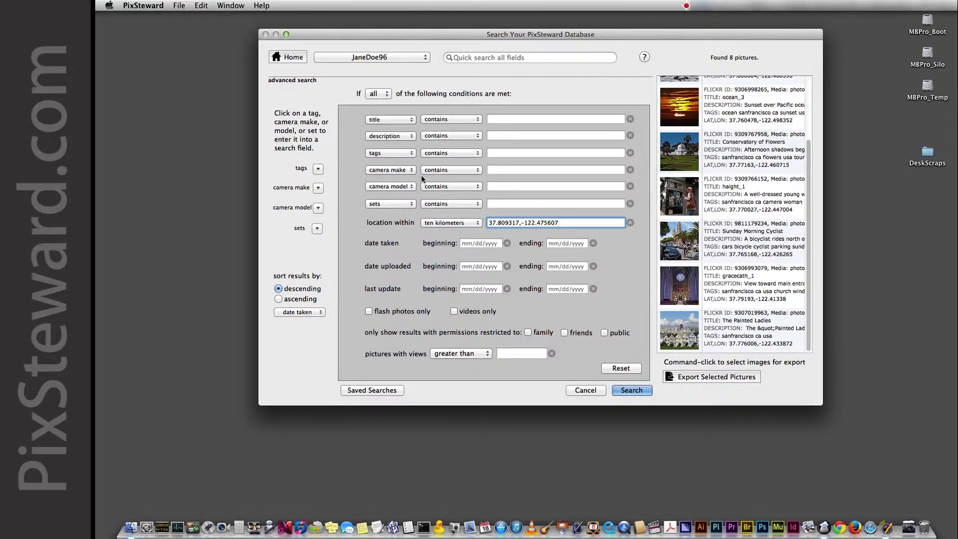
Add the tag sanfrancisco as a search condition and rerun, leaving 7 pictures.
click(317, 170)
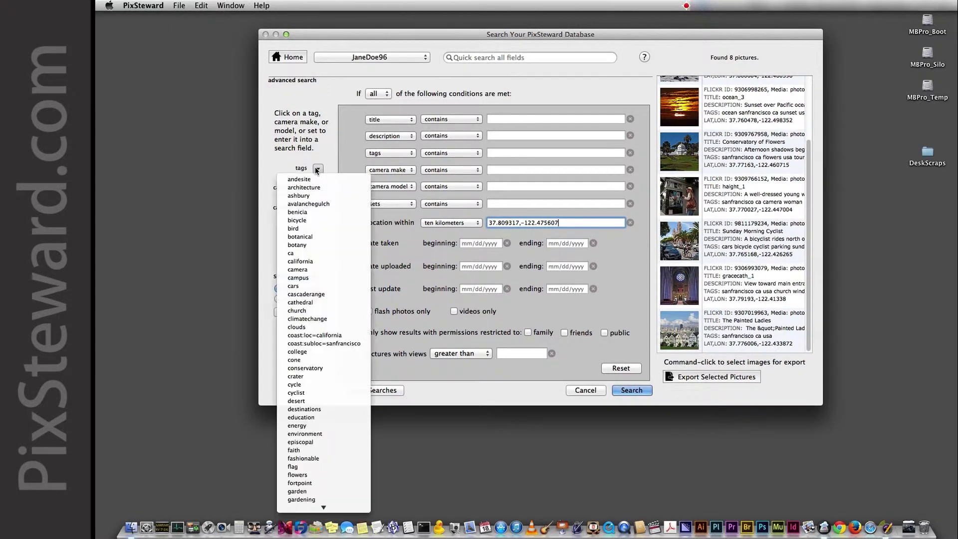
scroll(315, 333, down, 10)
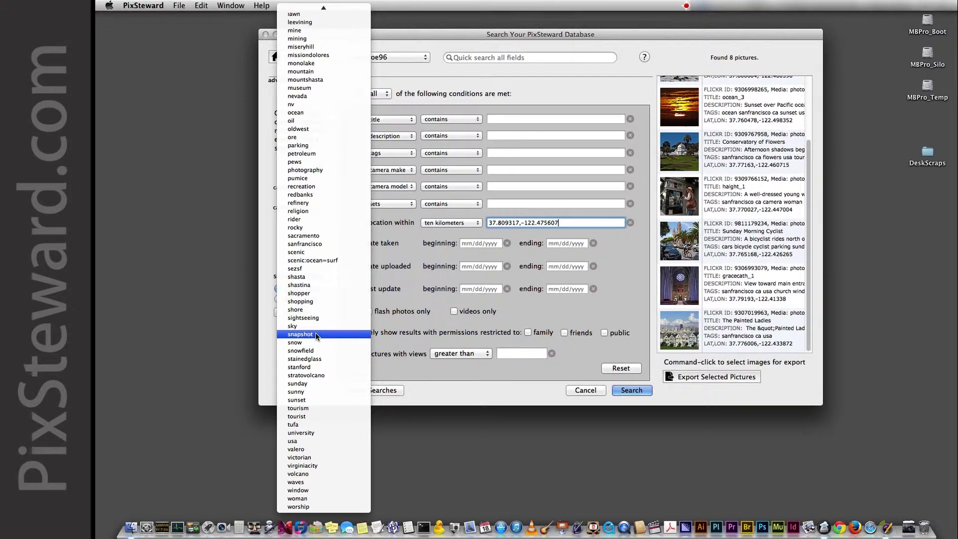
click(311, 243)
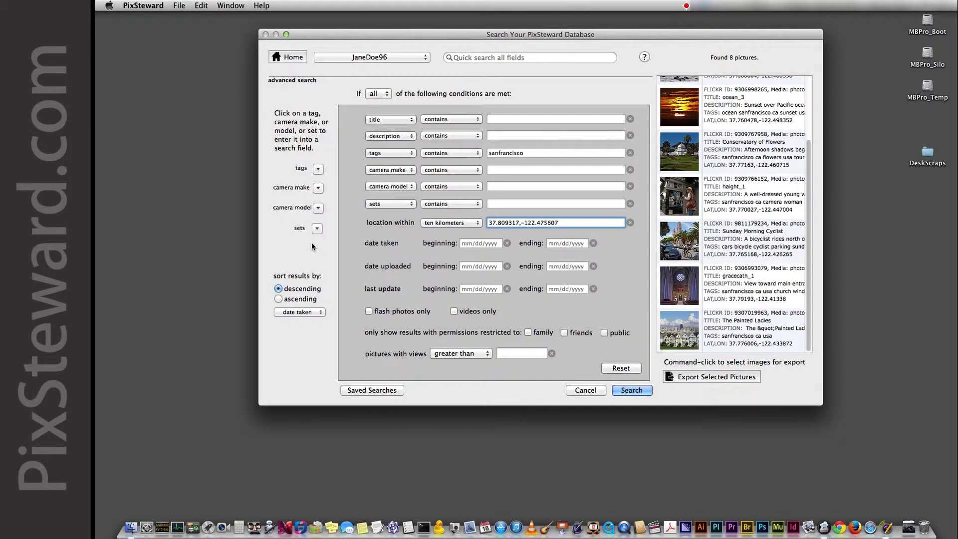
click(631, 391)
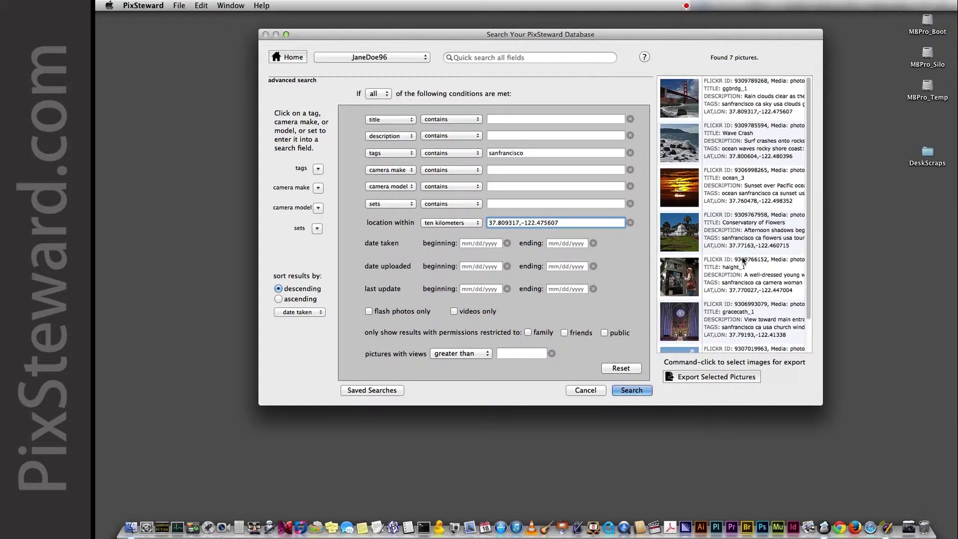
scroll(743, 259, down, 3)
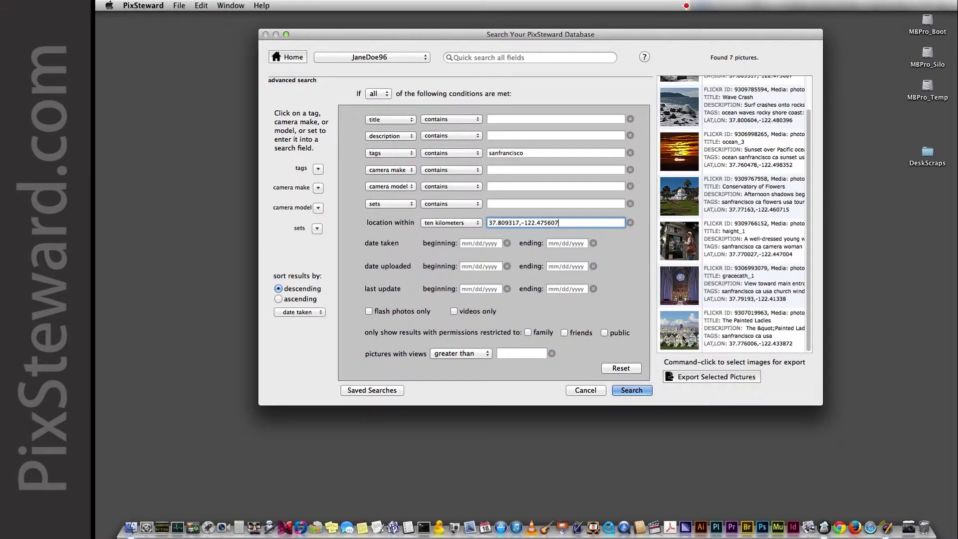
Open The Painted Ladies photo's details and drag the photo onto the desktop.
double_click(679, 329)
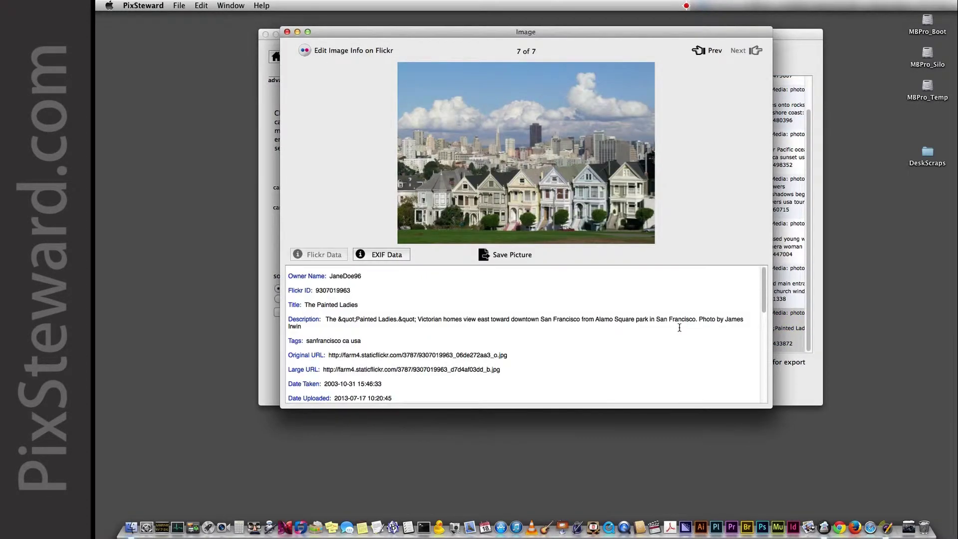
drag(521, 34, 591, 23)
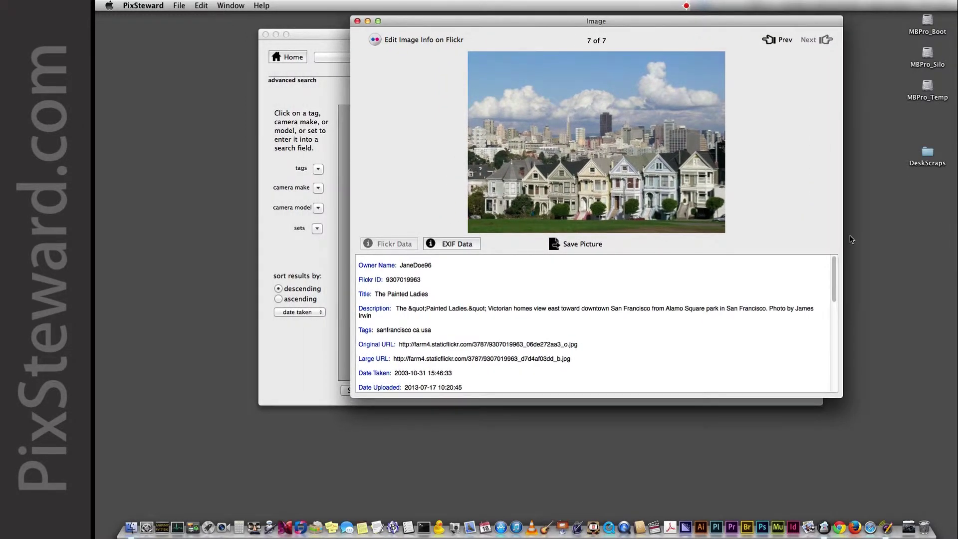
drag(594, 118, 195, 312)
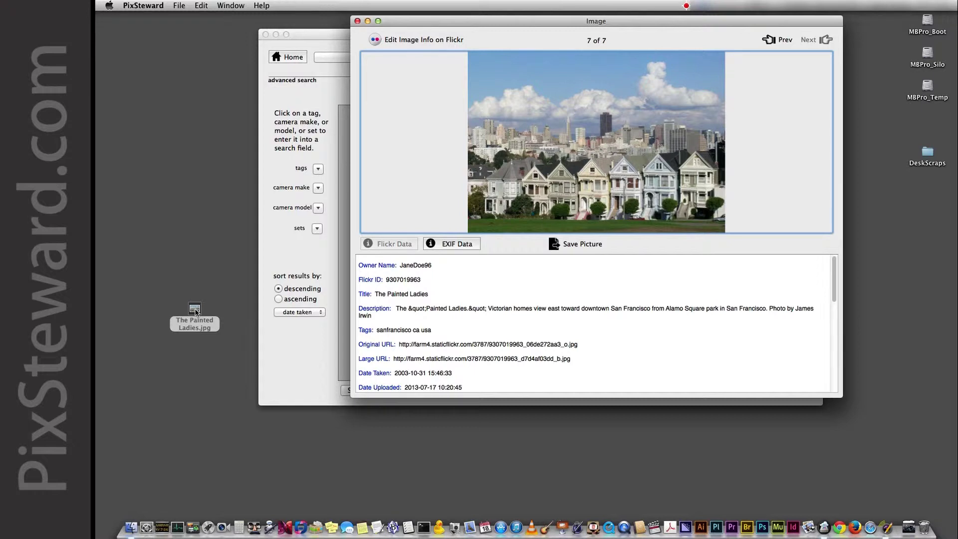
Quick Look the desktop copy of The Painted Ladies, then move it to the Trash.
click(194, 311)
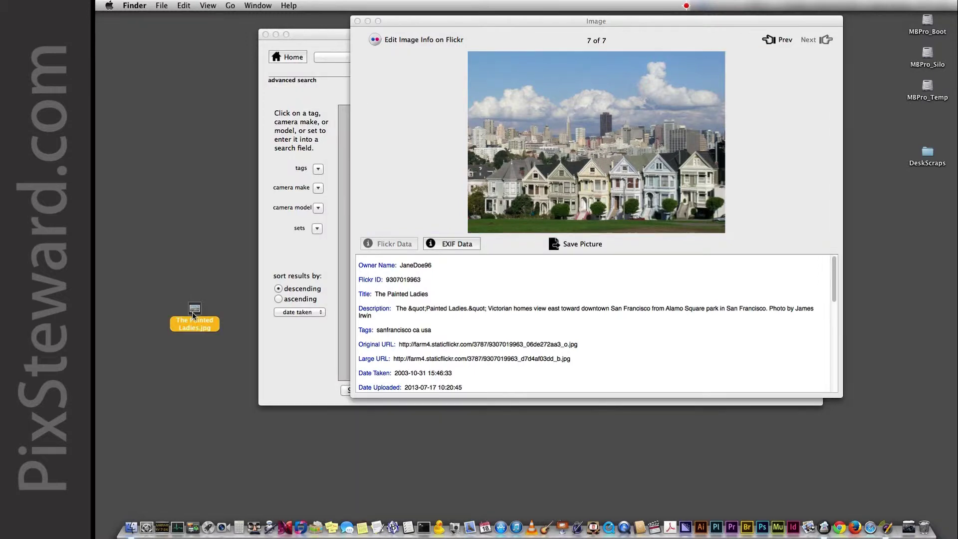
key(space)
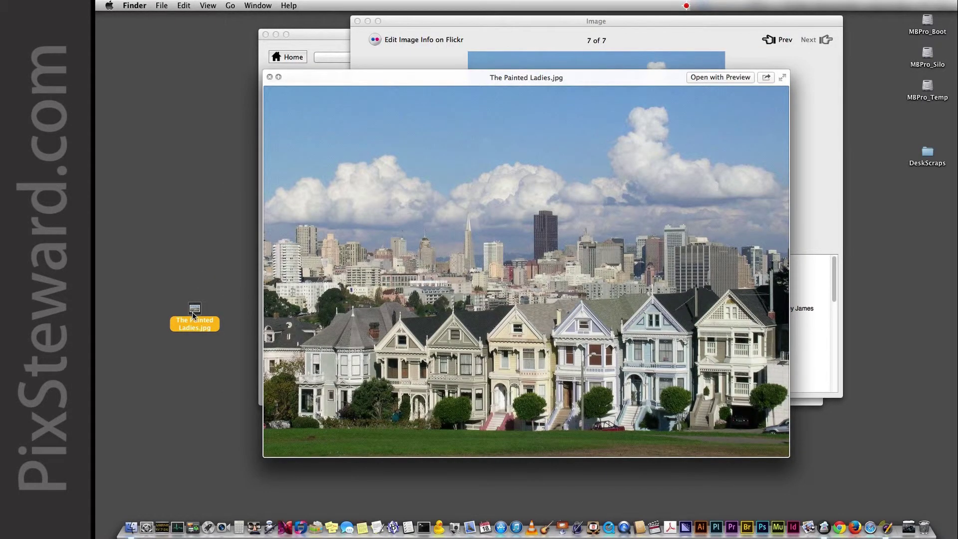
key(space)
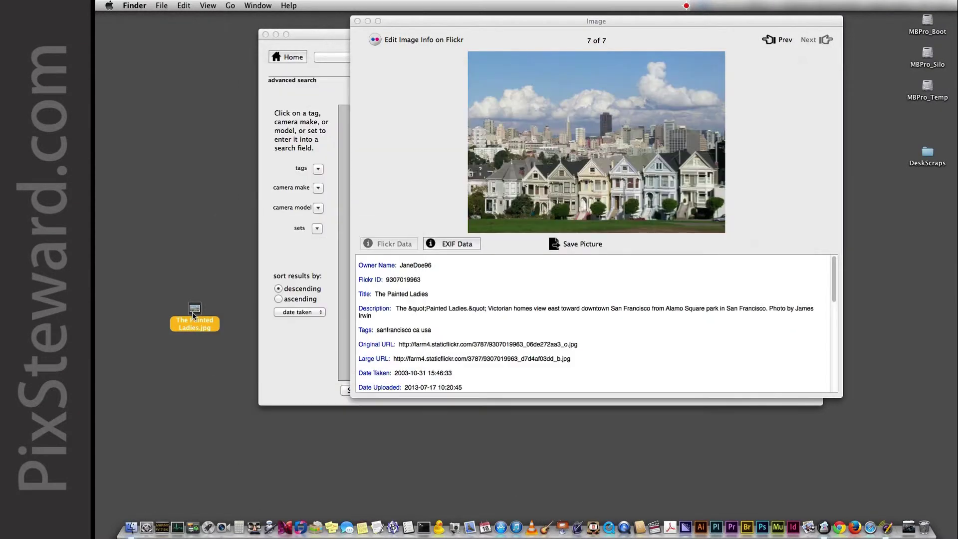
mouse_move(194, 314)
mouse_down()
mouse_move(202, 307)
mouse_move(951, 532)
mouse_move(922, 533)
mouse_up()
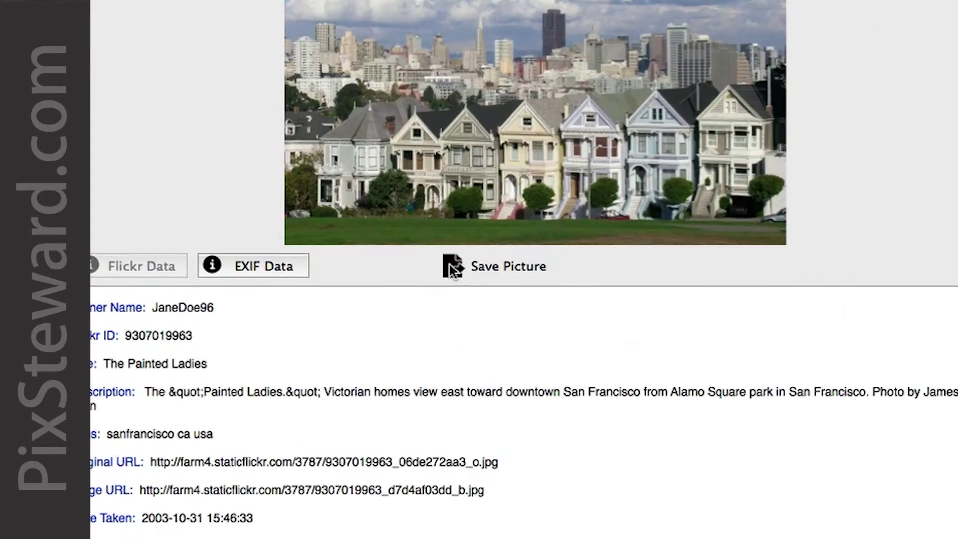
Save The Painted Ladies photo file to the Desktop.
click(503, 257)
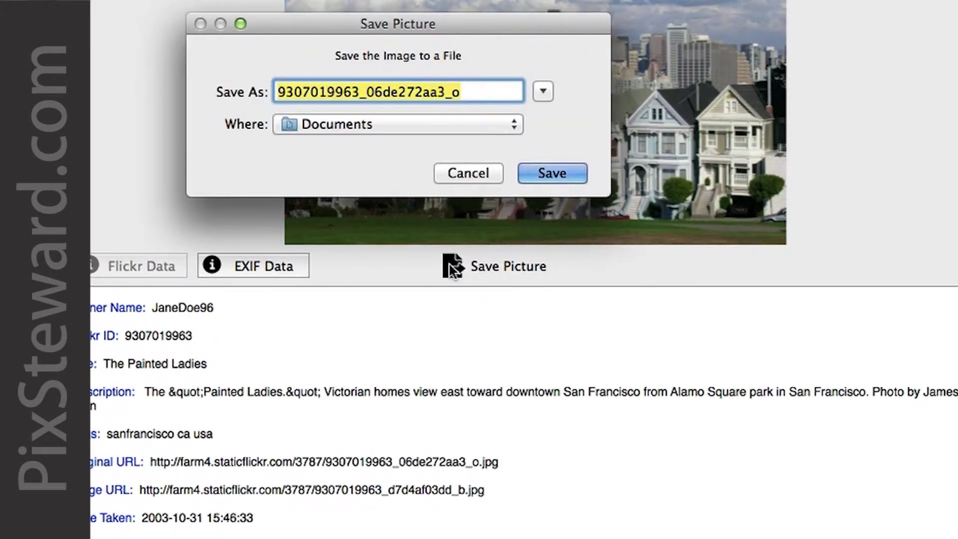
click(356, 125)
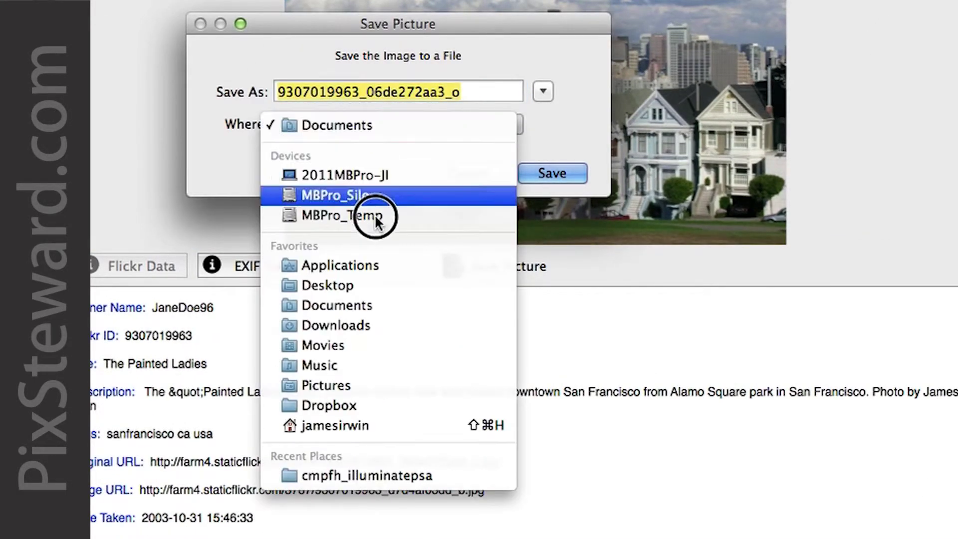
click(370, 279)
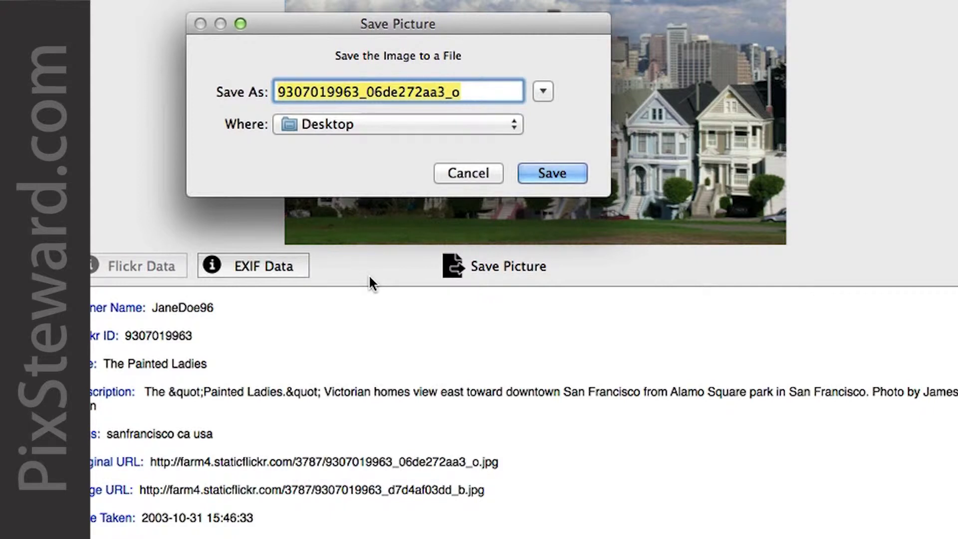
click(555, 175)
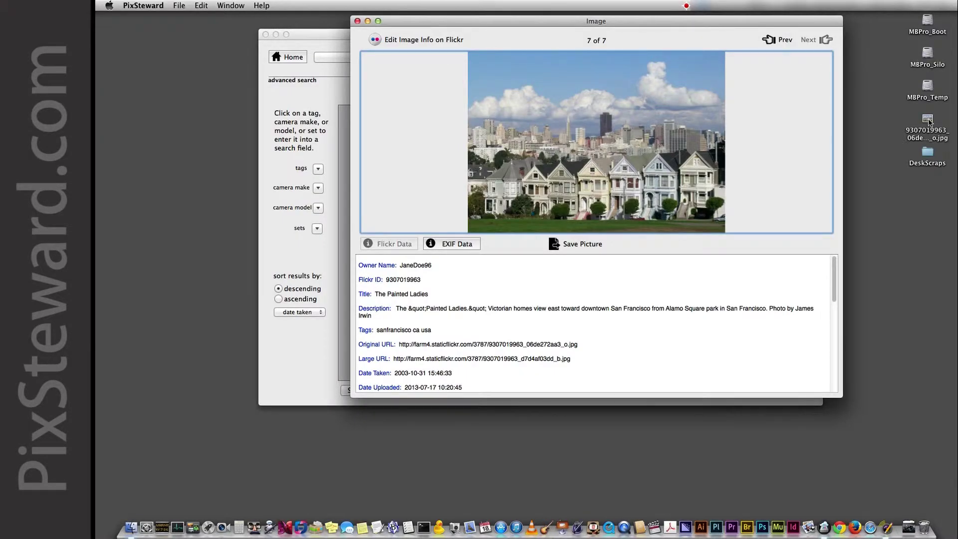
drag(929, 122, 209, 243)
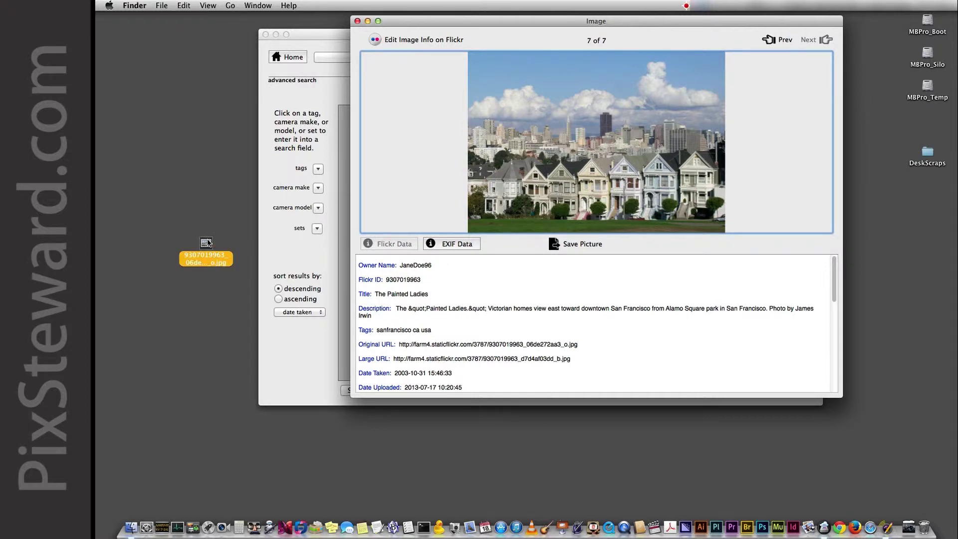
key(space)
click(835, 39)
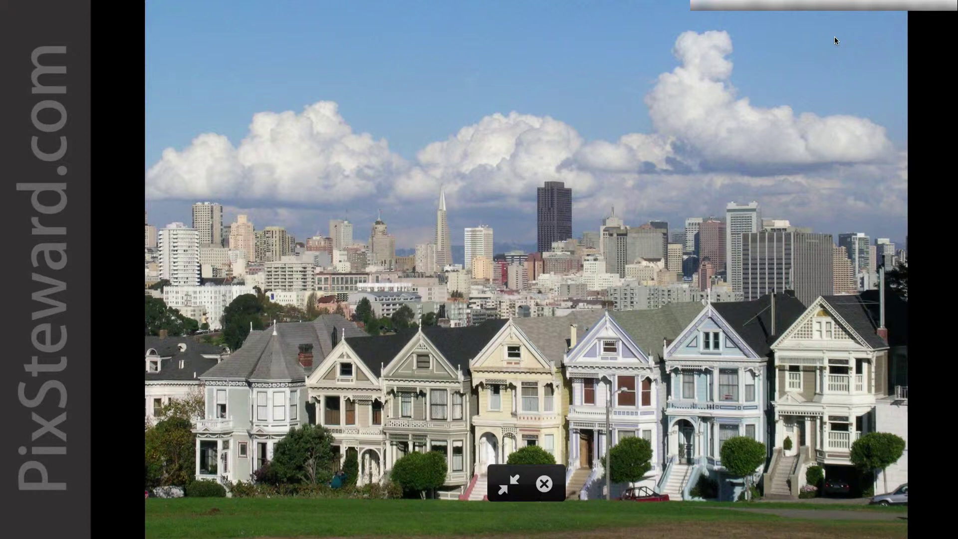
key(Escape)
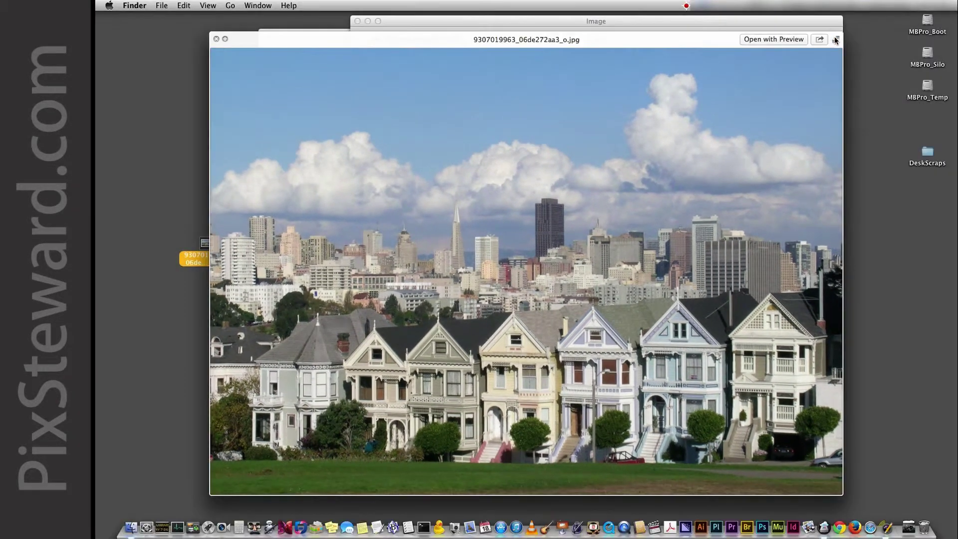
click(215, 39)
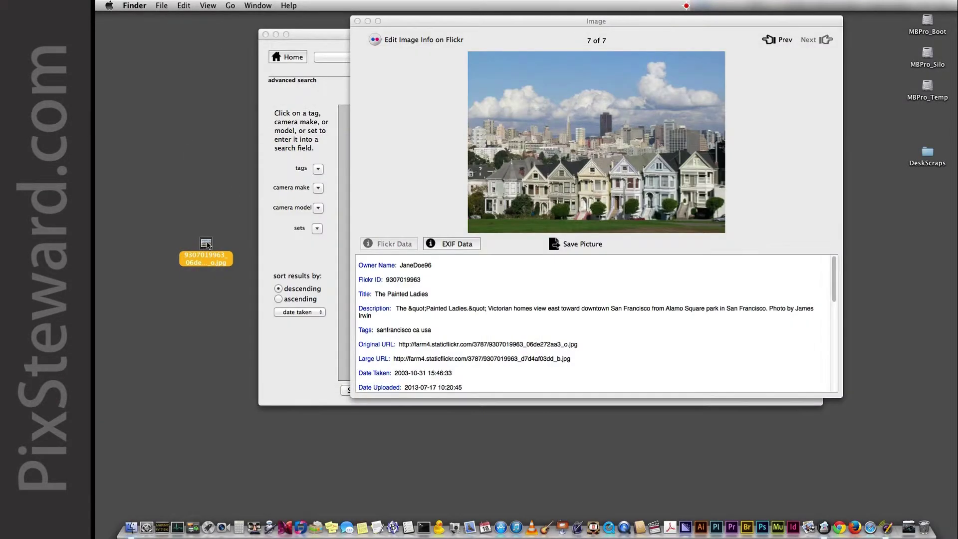
drag(204, 246, 924, 526)
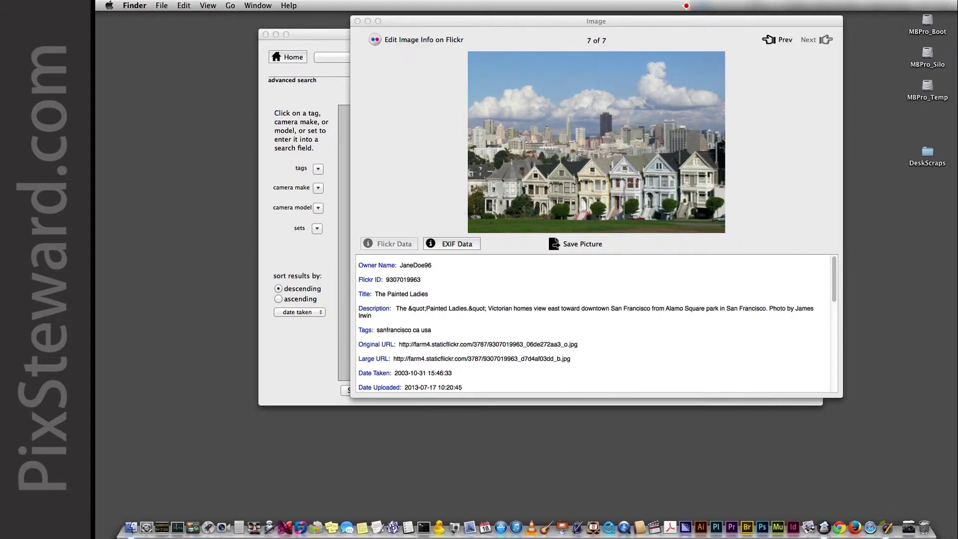
drag(406, 29, 393, 35)
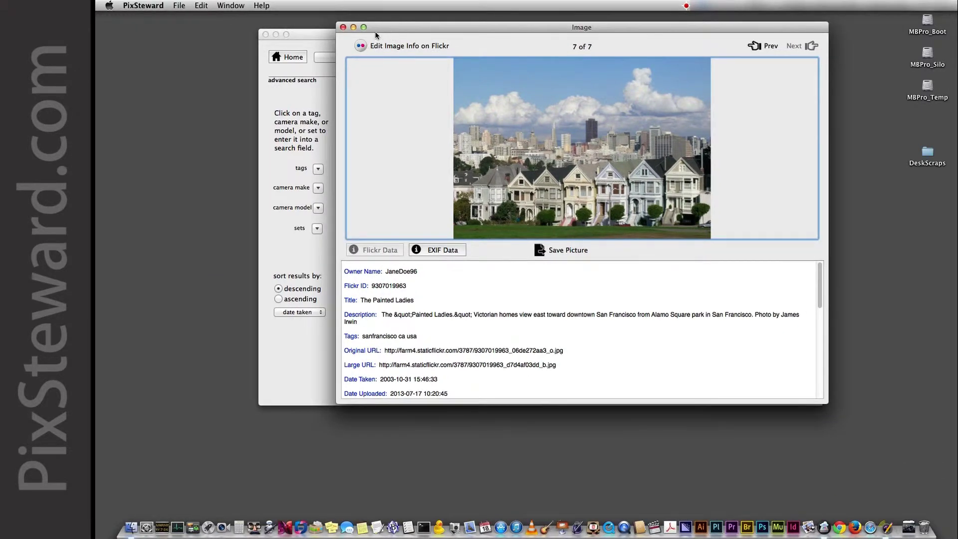
Close the Image window and select ggbrdg_1, Conservatory of Flowers and The Painted Ladies for export.
click(343, 27)
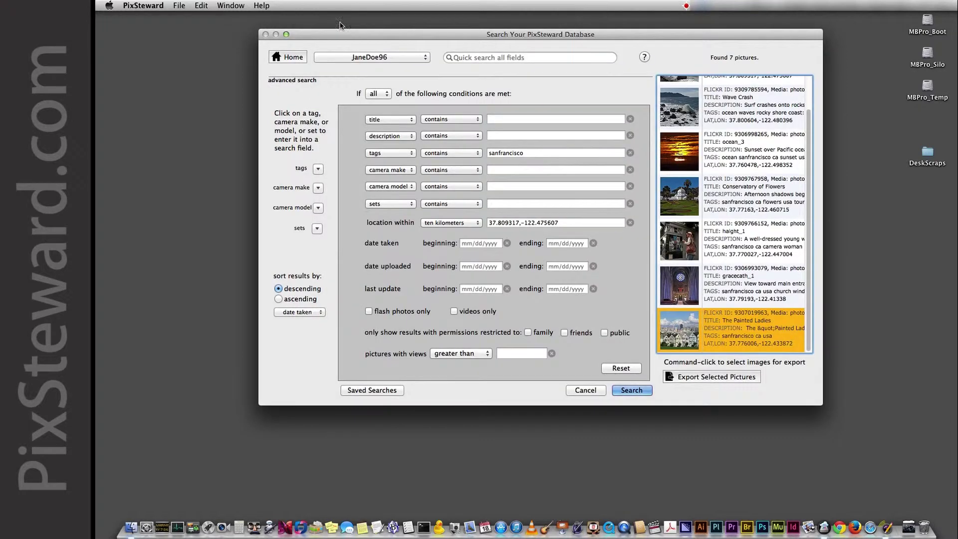
super+click(708, 204)
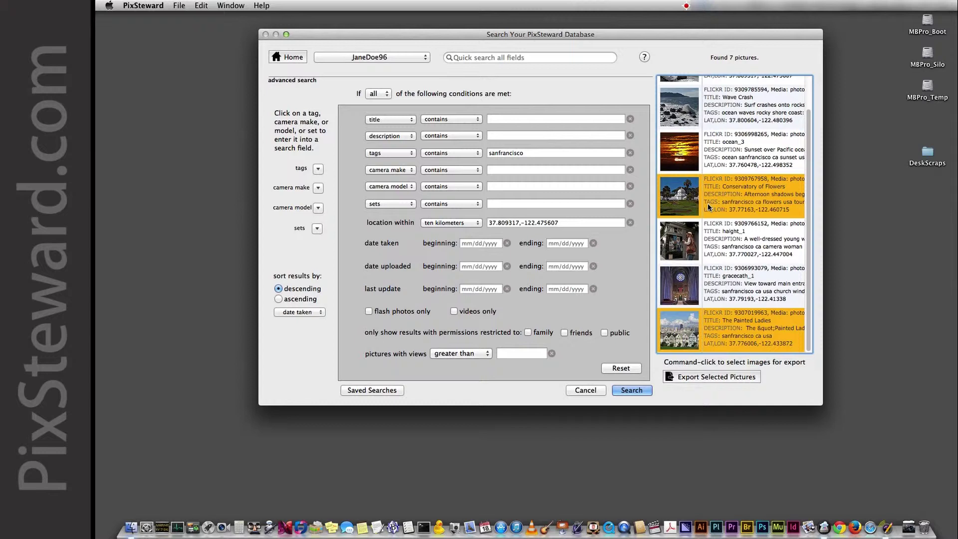
scroll(711, 191, up, 2)
scroll(712, 196, up, 2)
super+click(709, 93)
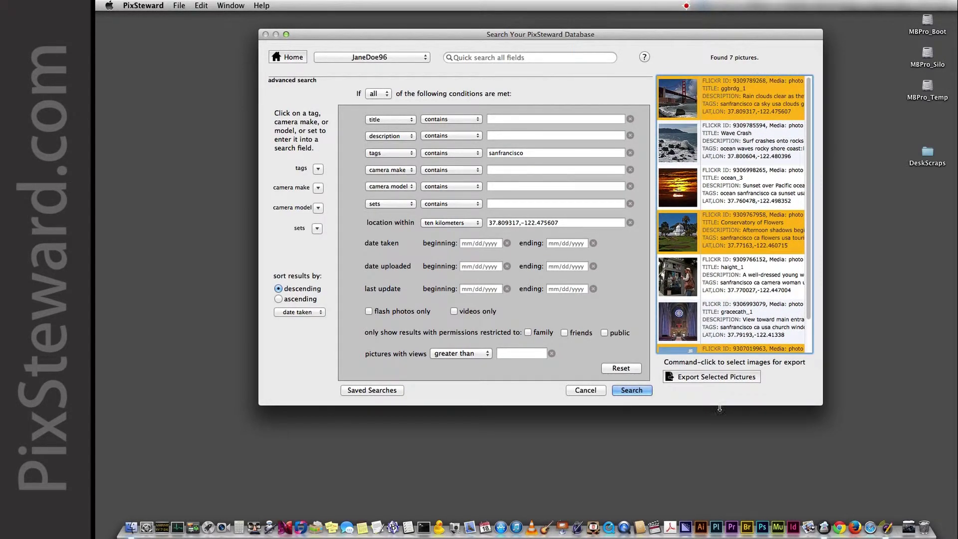
click(712, 378)
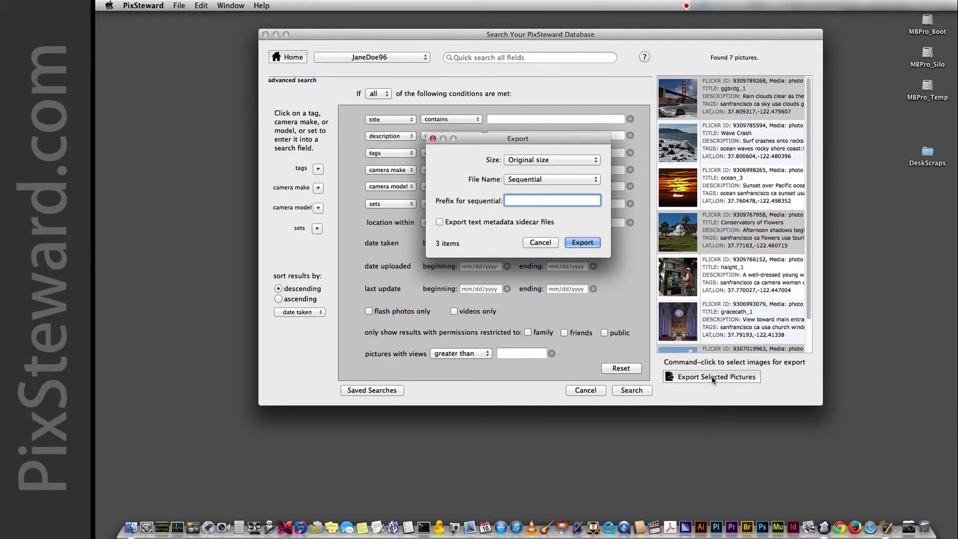
Keep Sequential naming with prefix sflandmarks and enable text metadata sidecar files for the export.
click(553, 177)
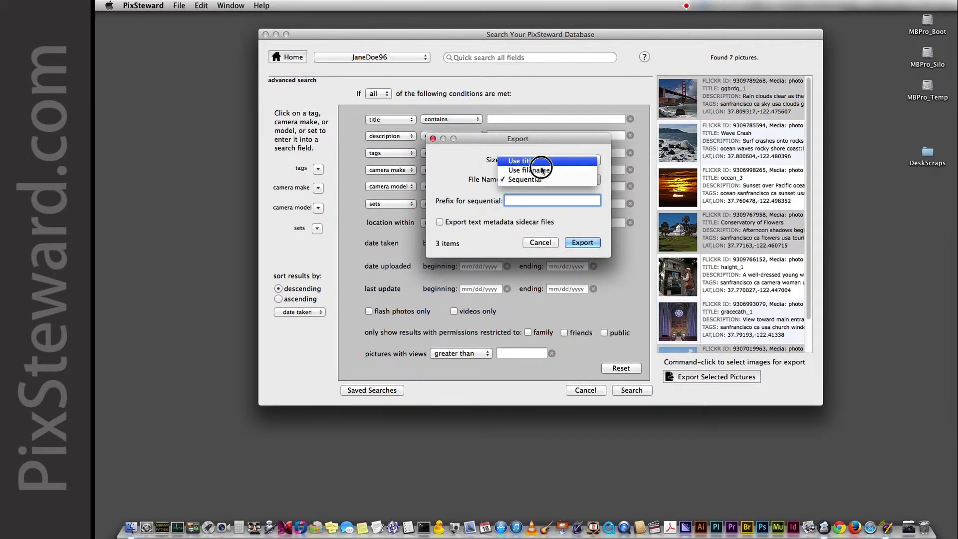
click(541, 181)
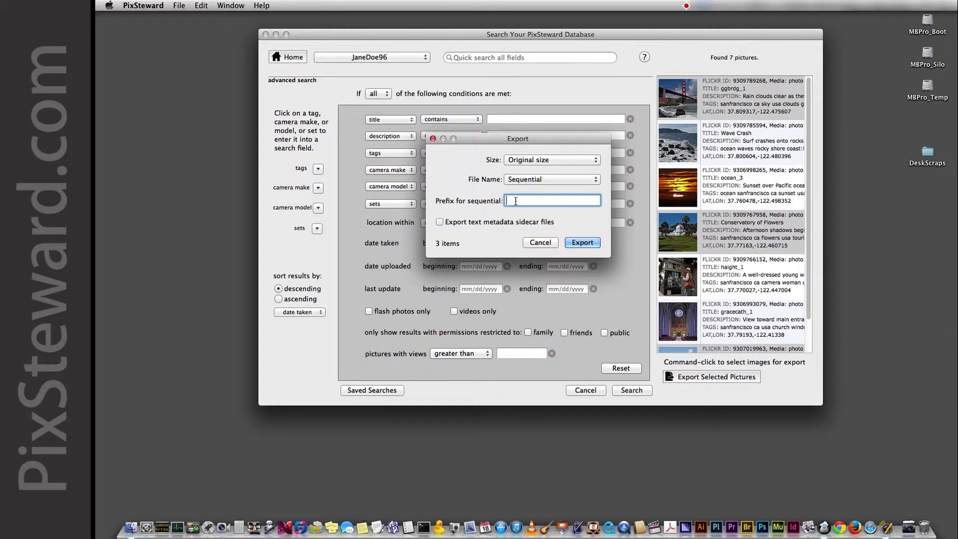
text(sflandmarks)
click(440, 223)
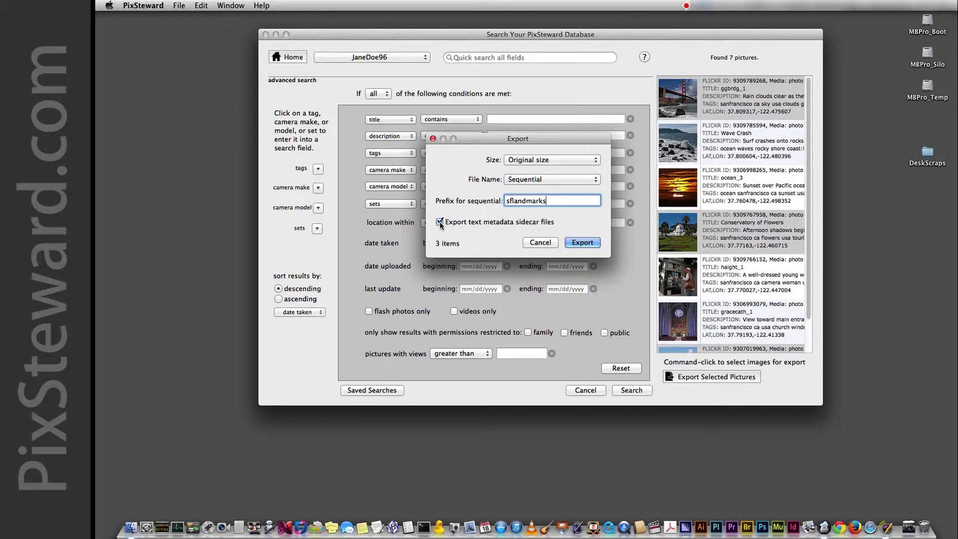
click(583, 242)
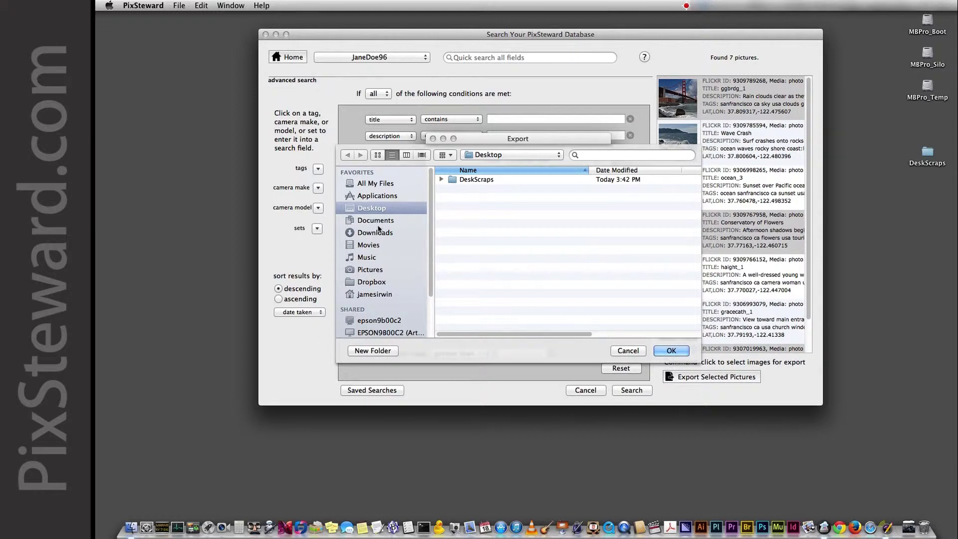
Export the three pictures into a new Desktop folder named sf and dismiss the success alert.
click(388, 353)
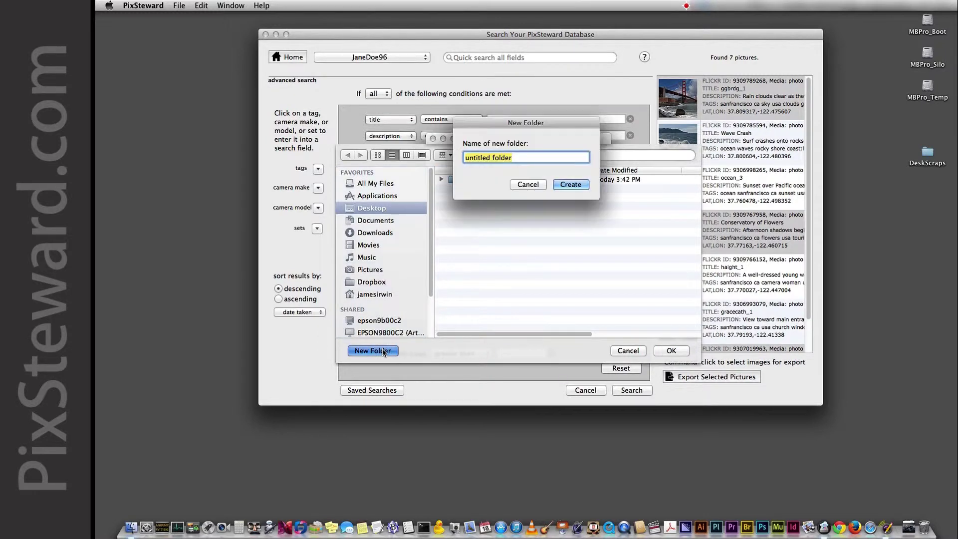
text(sf)
click(578, 188)
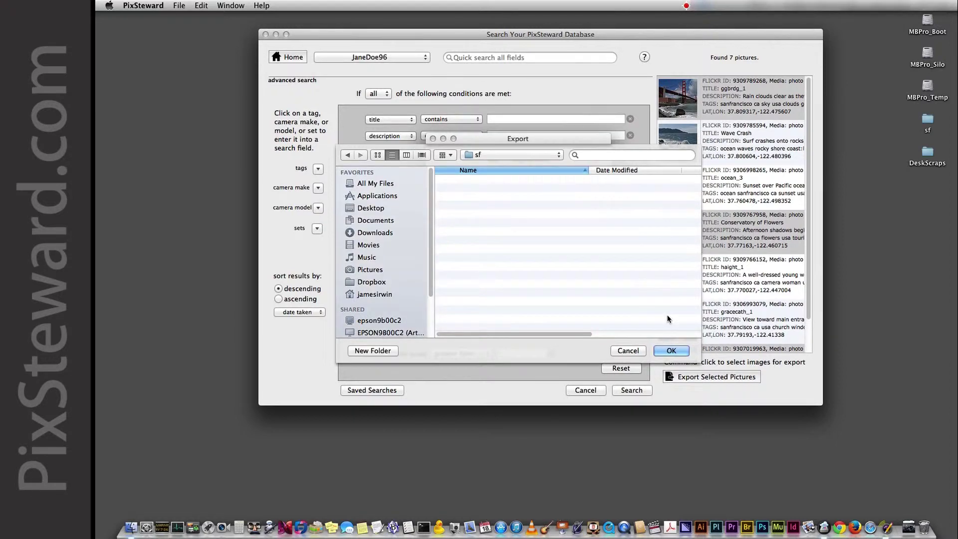
click(671, 351)
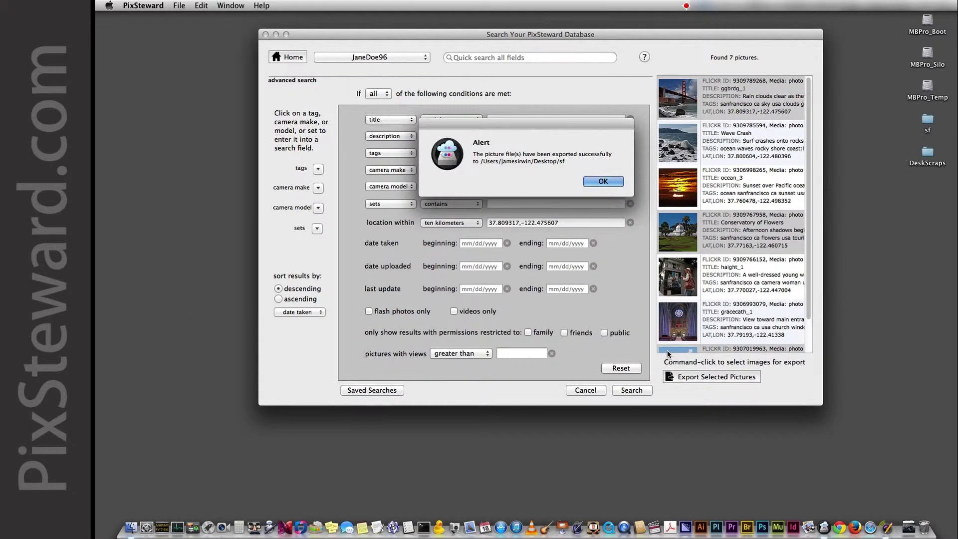
click(608, 178)
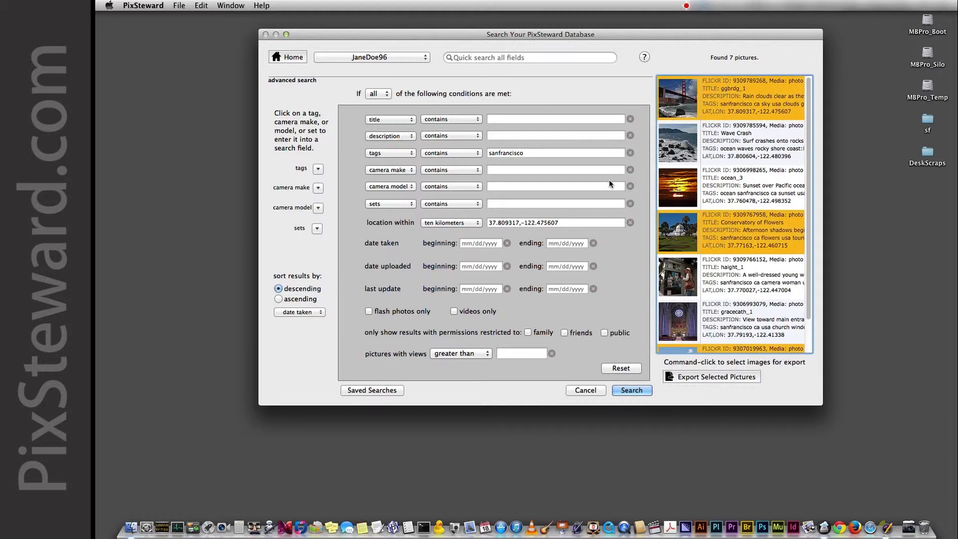
Open the sf folder on the Desktop and preview sflandmarks_1.jpg.
click(927, 120)
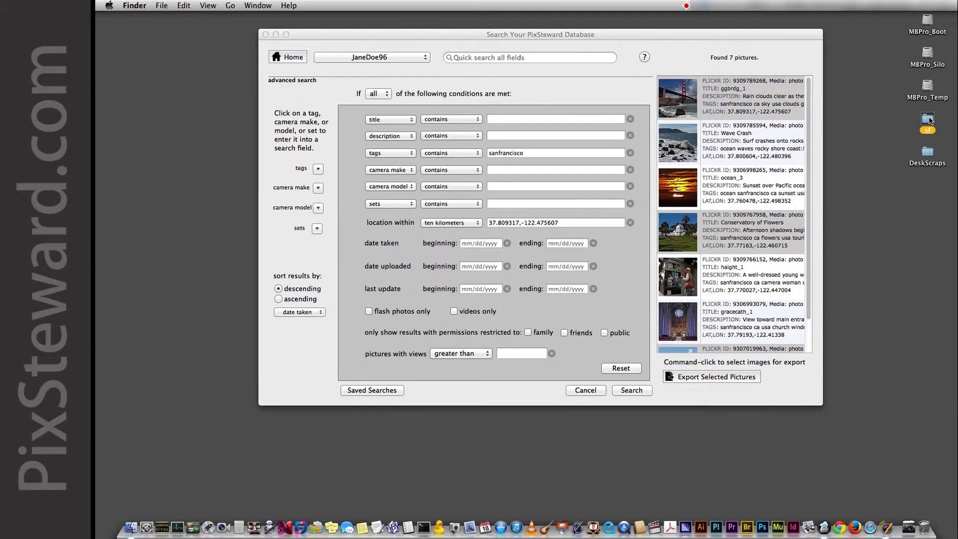
double_click(929, 120)
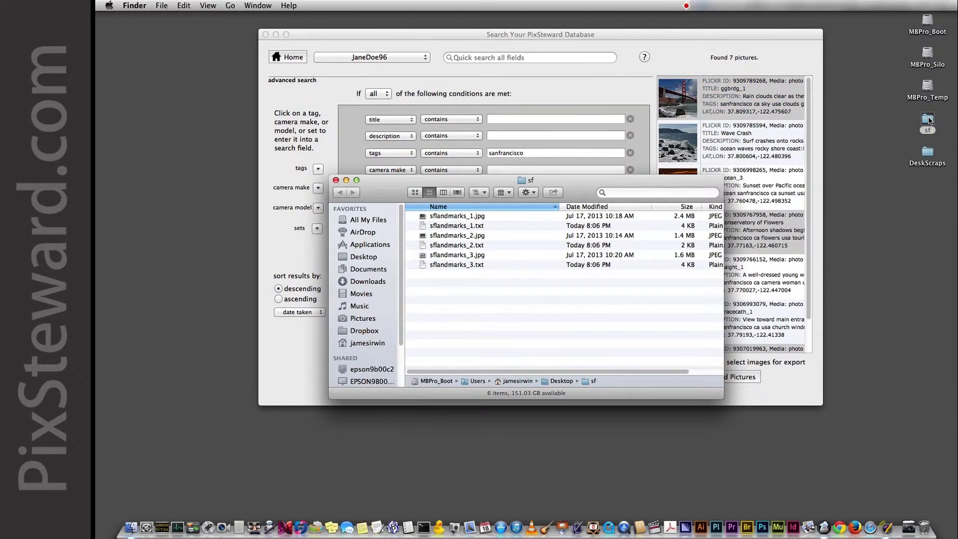
click(460, 218)
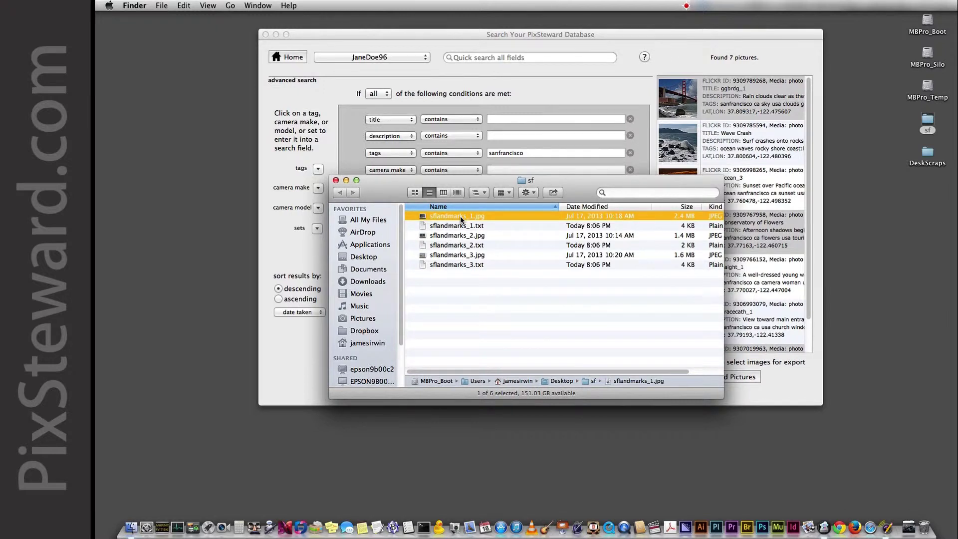
key(space)
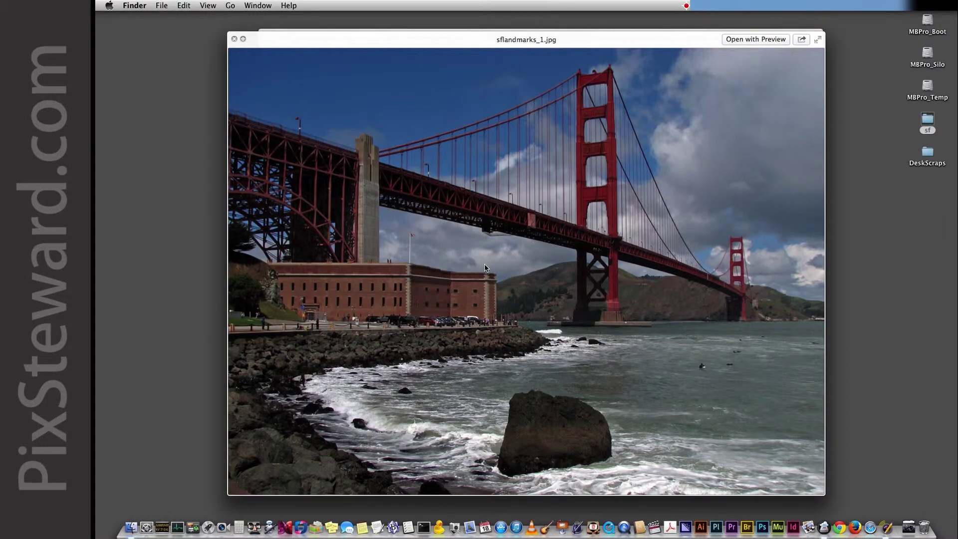
key(space)
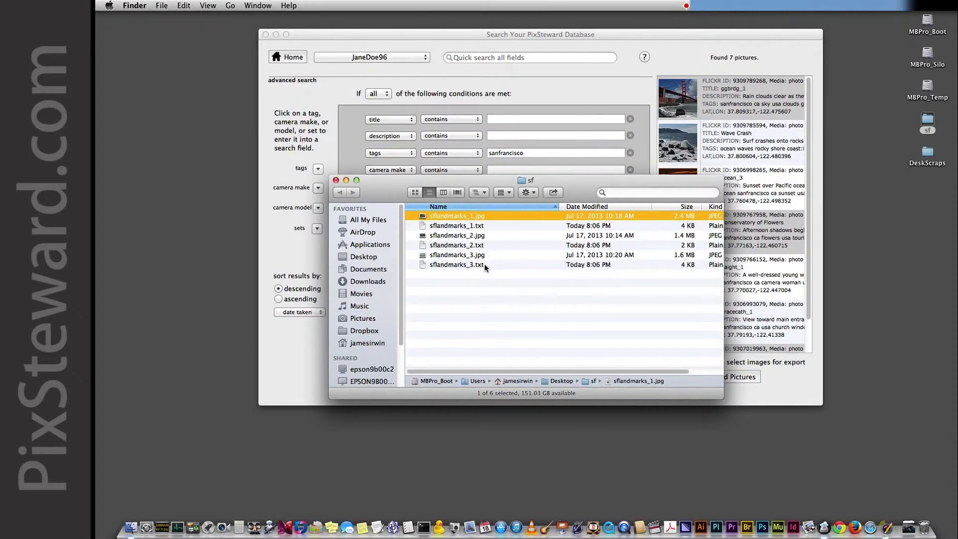
Preview the metadata in sflandmarks_2.txt, then close the sf folder window.
click(464, 245)
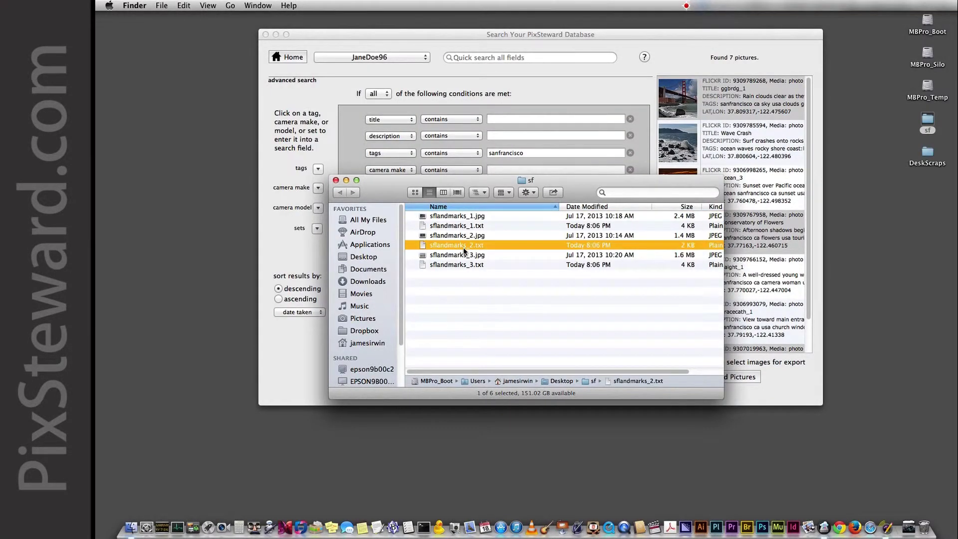
key(space)
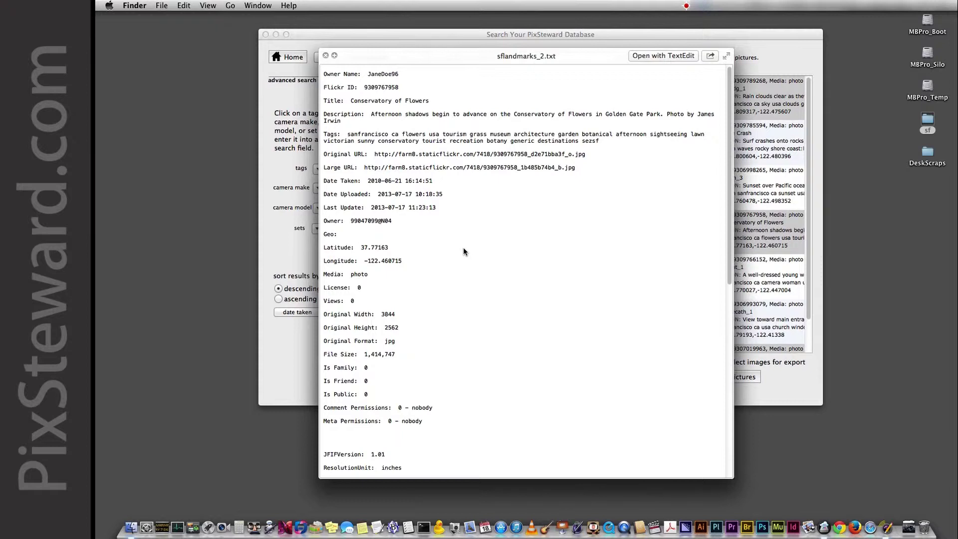
scroll(463, 249, down, 5)
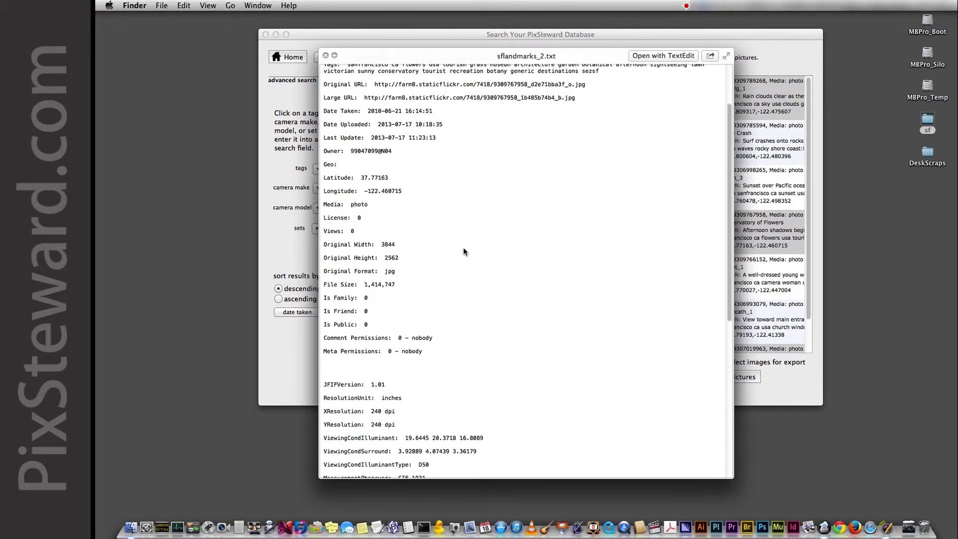
scroll(464, 250, up, 4)
scroll(464, 252, up, 3)
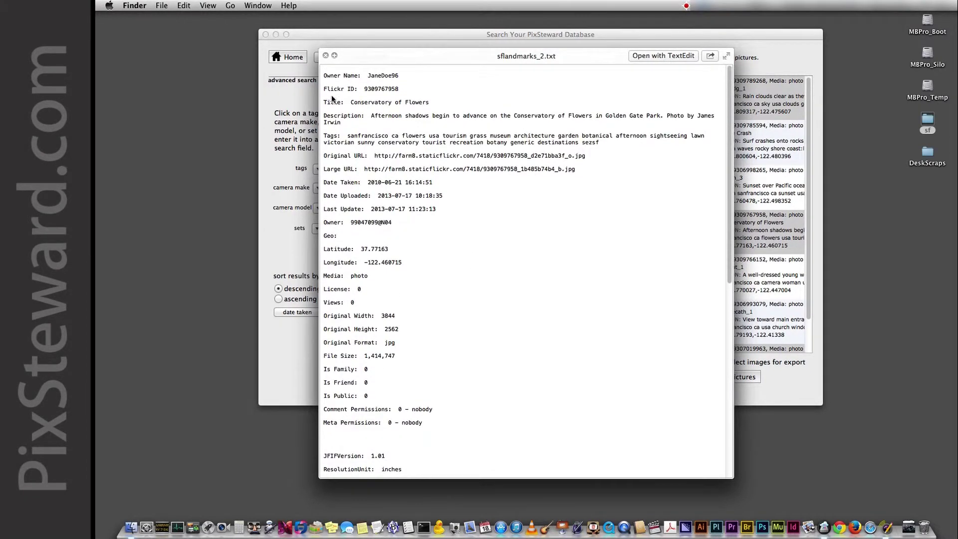
click(328, 54)
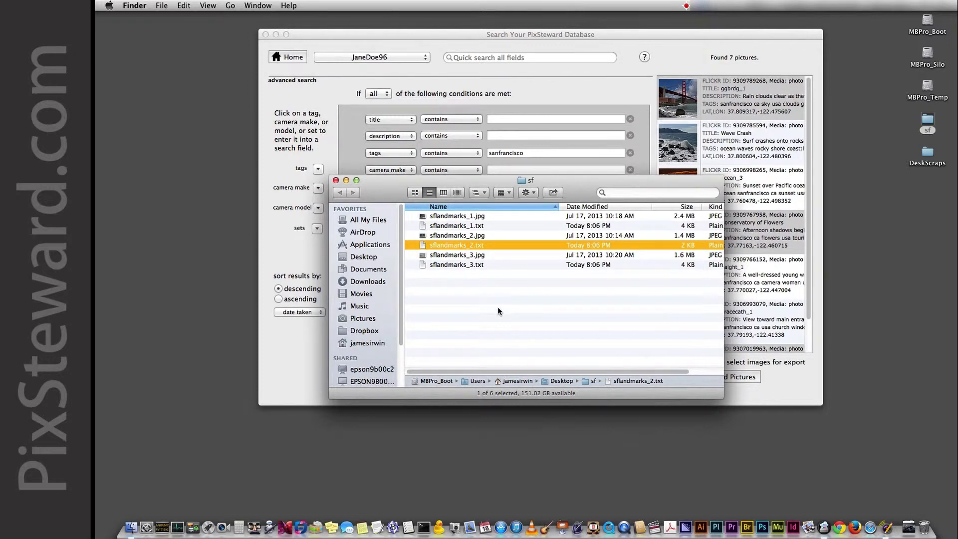
click(498, 309)
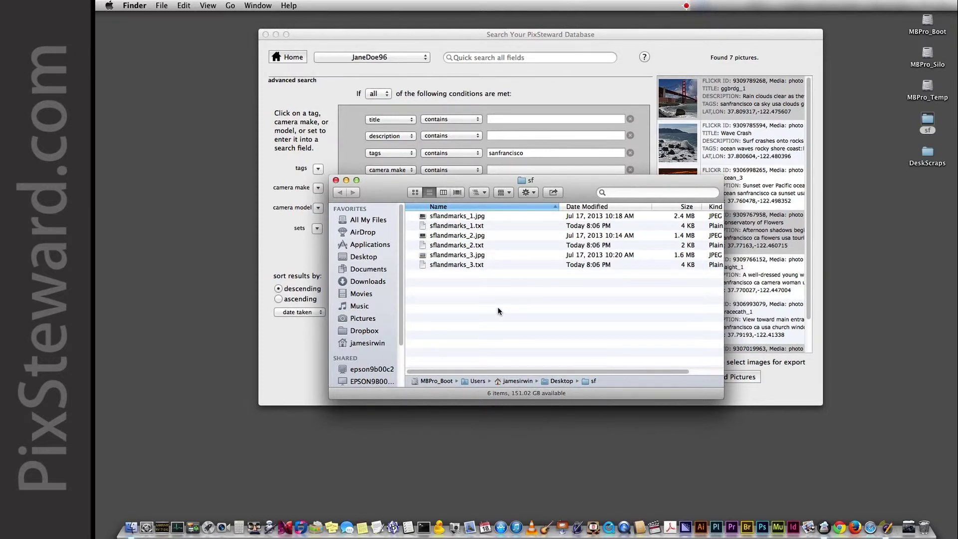
click(336, 181)
Open the Wave Crash result in an image window and move it aside.
click(945, 222)
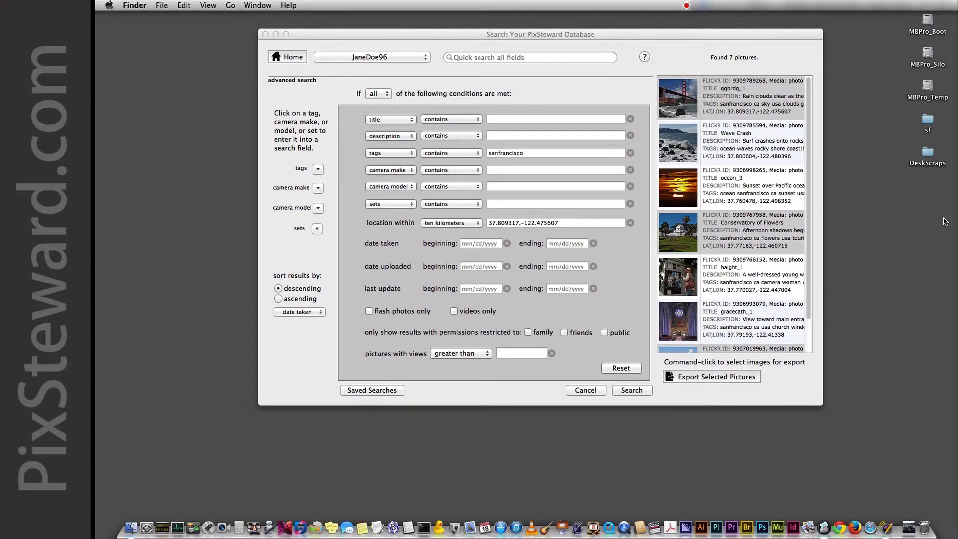
double_click(680, 148)
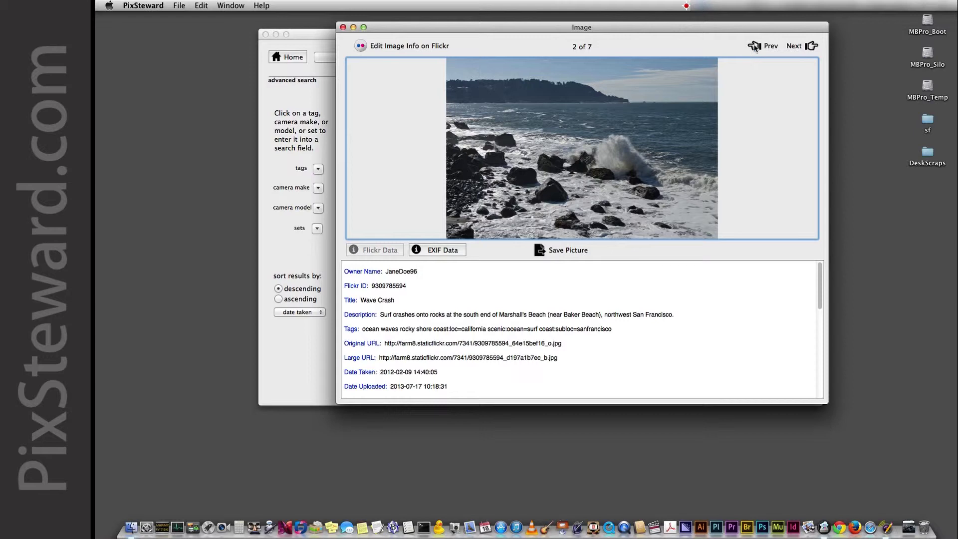
drag(746, 32, 542, 59)
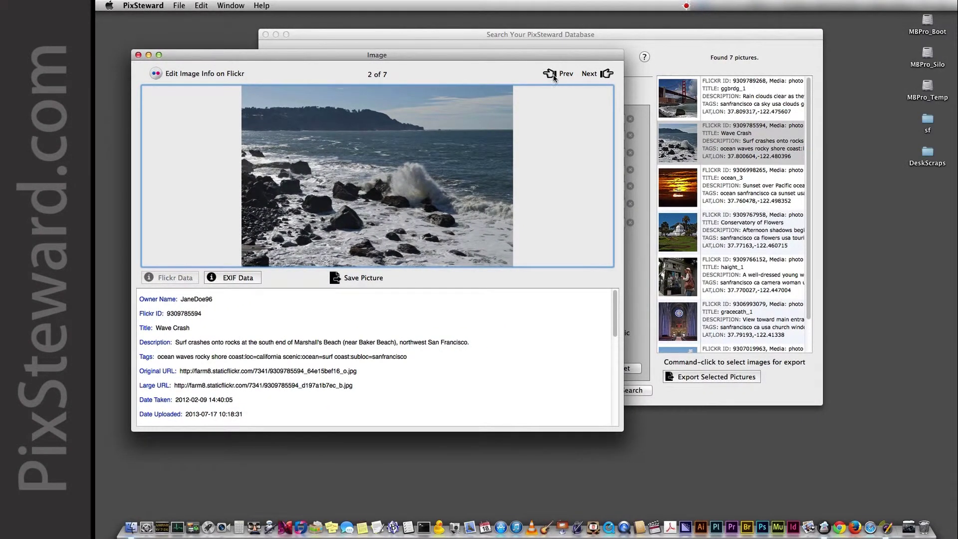
Browse the results with Prev/Next, returning to picture 2 of 7.
click(549, 75)
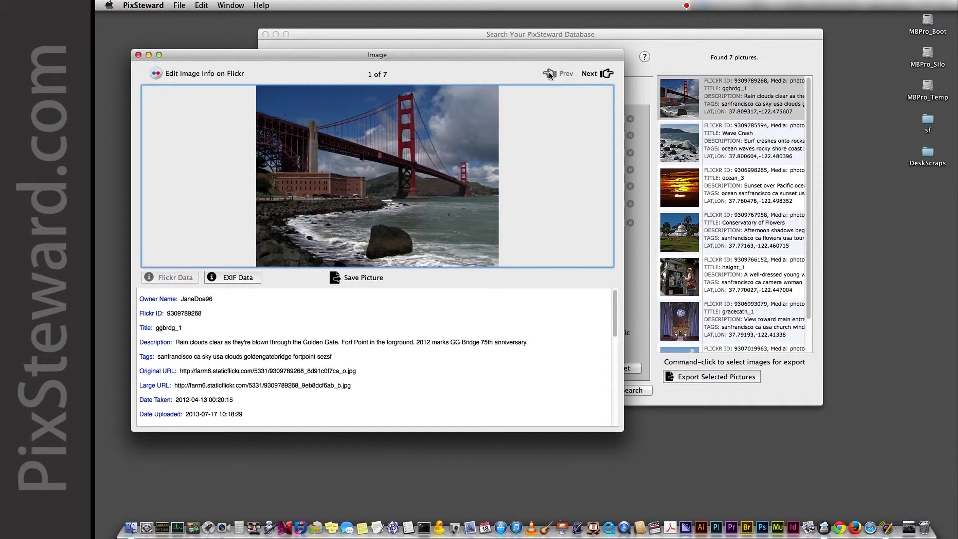
click(603, 74)
click(603, 74)
click(602, 74)
click(603, 73)
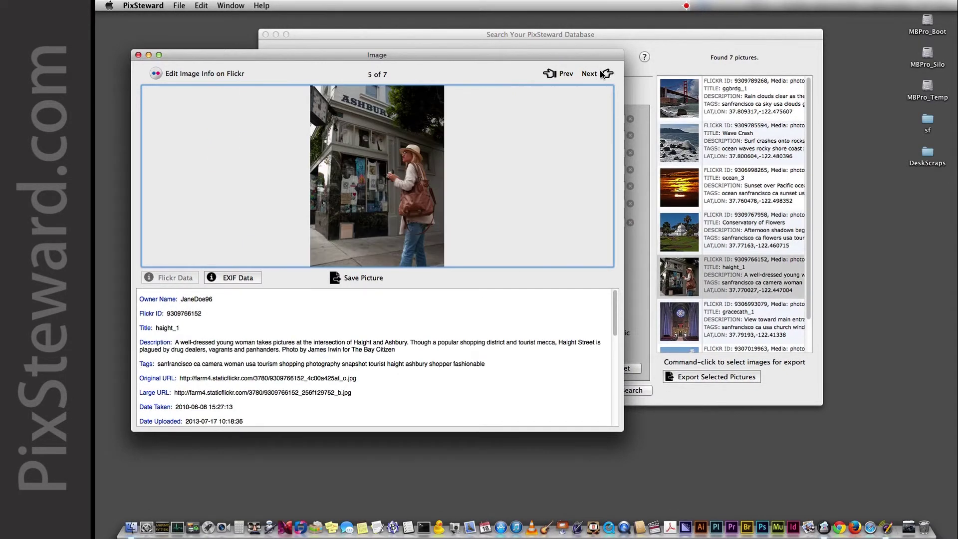
click(603, 74)
click(549, 75)
click(549, 74)
click(550, 74)
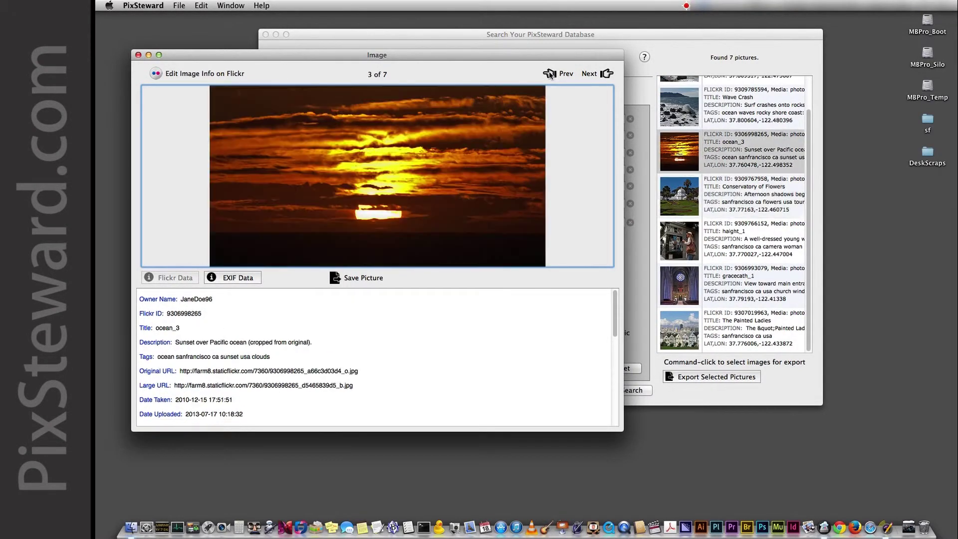
click(550, 74)
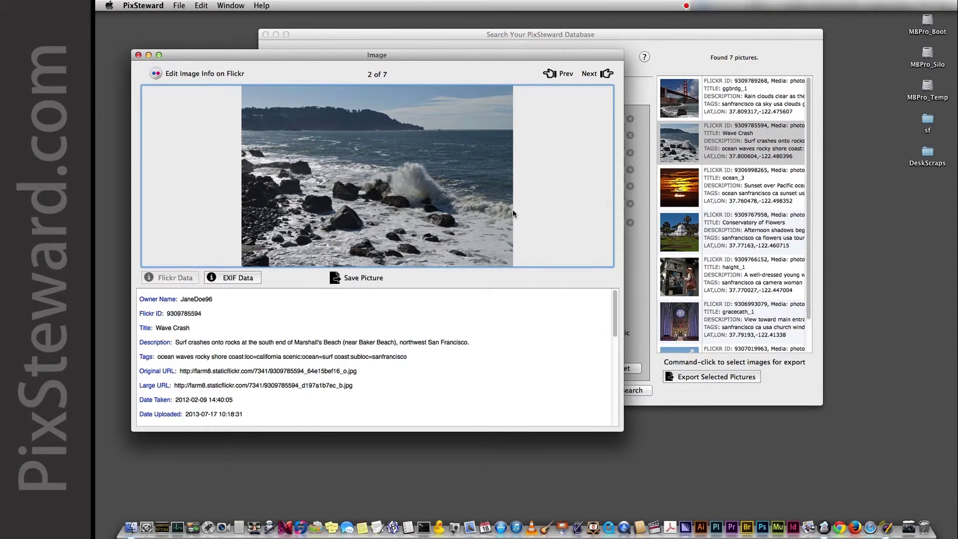
drag(455, 61, 526, 71)
Change the Flickr title to 'Waves Crash' and 'Marshall's Beach' to 'Marshall Beach' in the description.
click(231, 84)
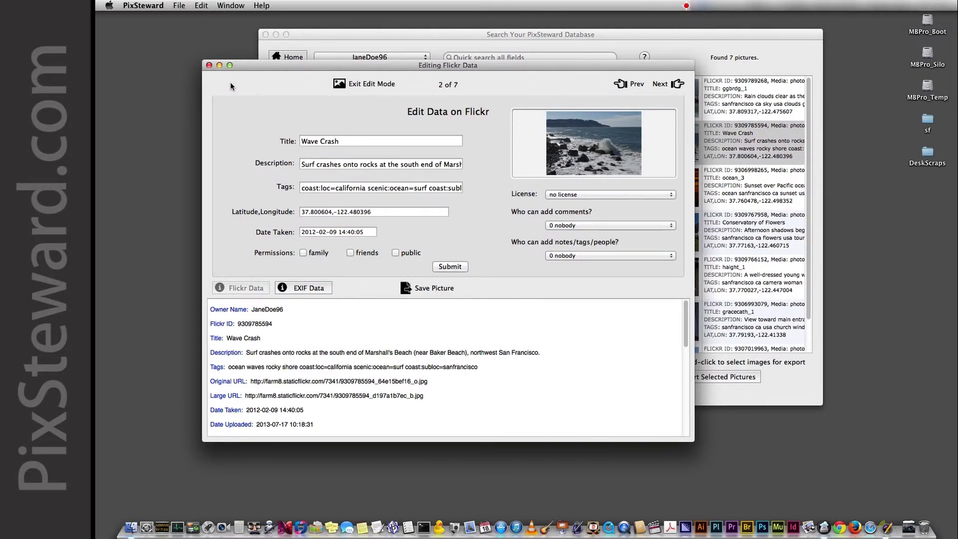
click(316, 143)
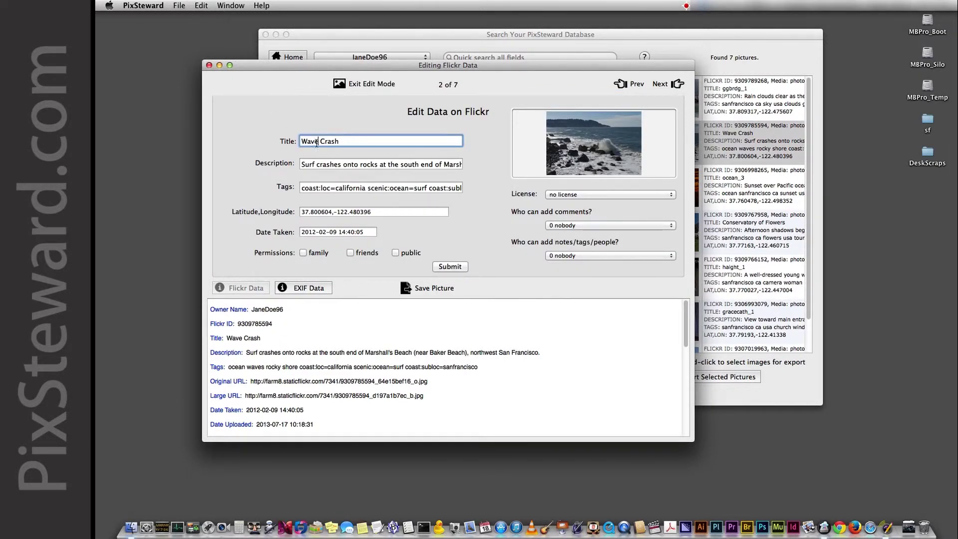
text(s)
drag(393, 165, 479, 166)
click(404, 165)
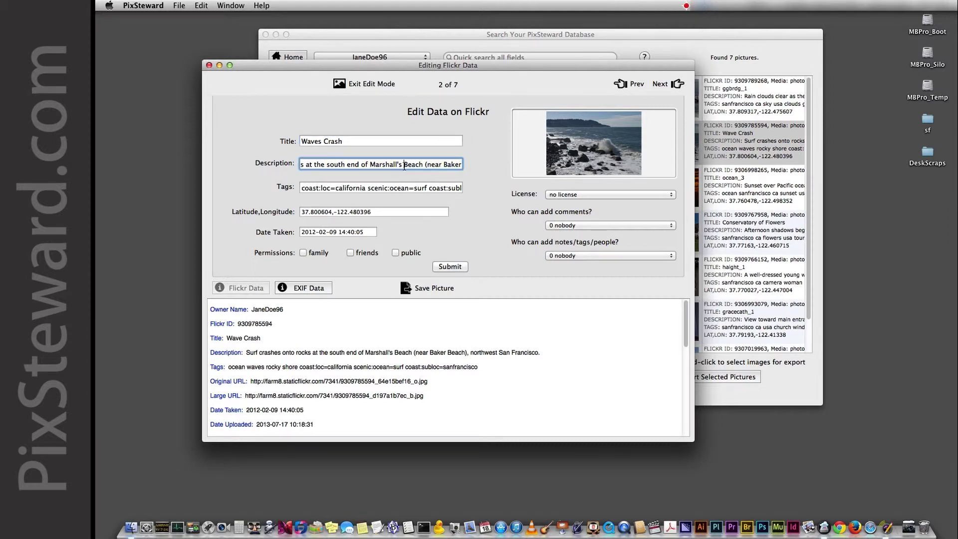
drag(397, 165, 403, 165)
key(BackSpace)
Submit the edits to Flickr, acknowledge the confirmation, and close the image window.
click(456, 268)
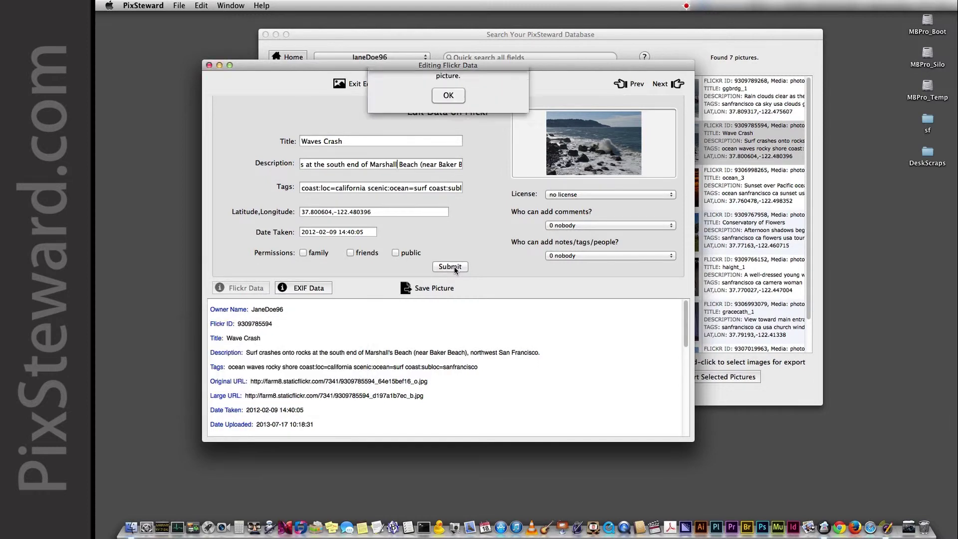
click(448, 115)
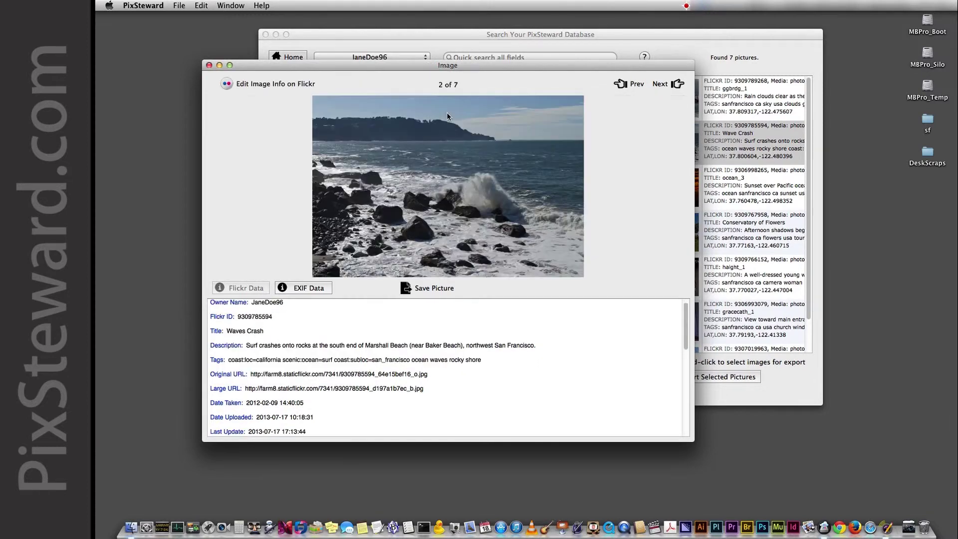
click(209, 67)
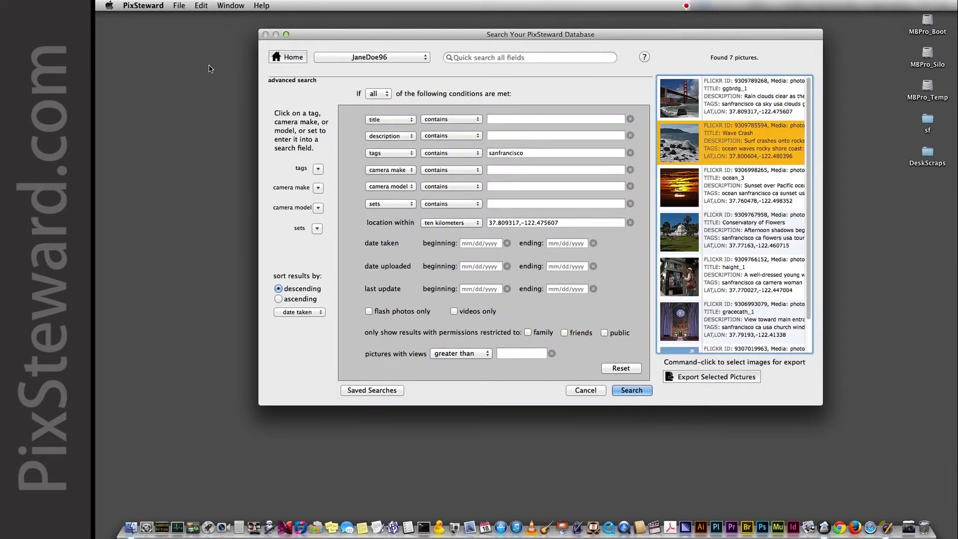
drag(331, 35, 219, 31)
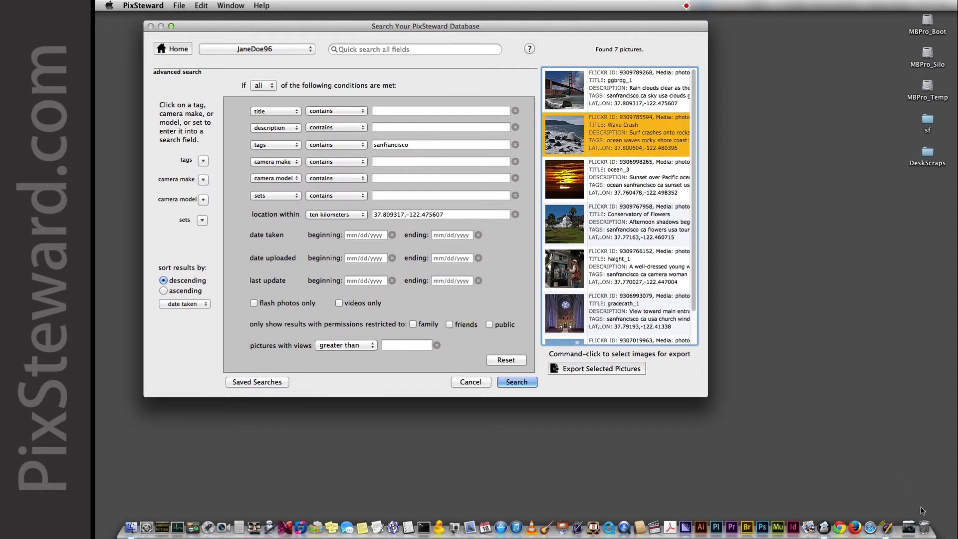
click(871, 528)
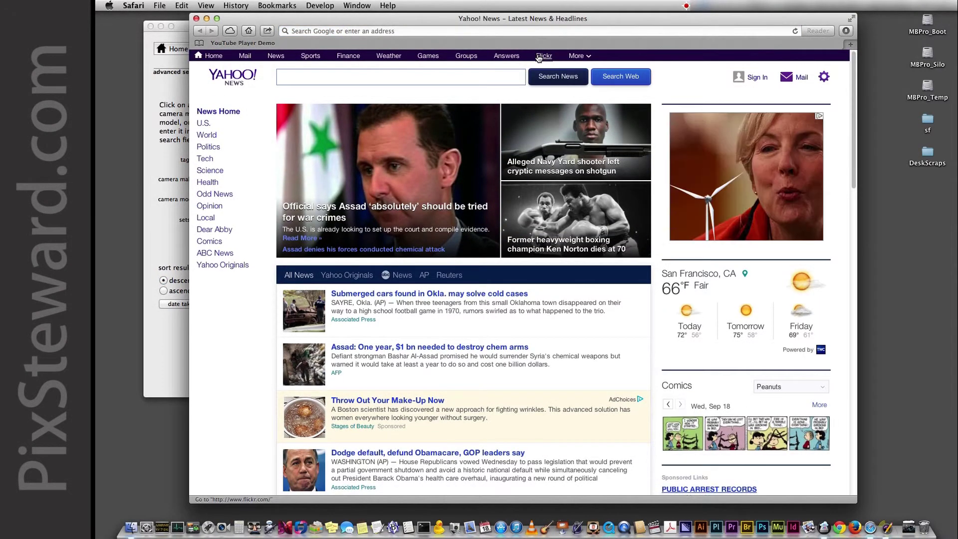
Go to Flickr and sign in through Yahoo with the account ID and password.
click(543, 56)
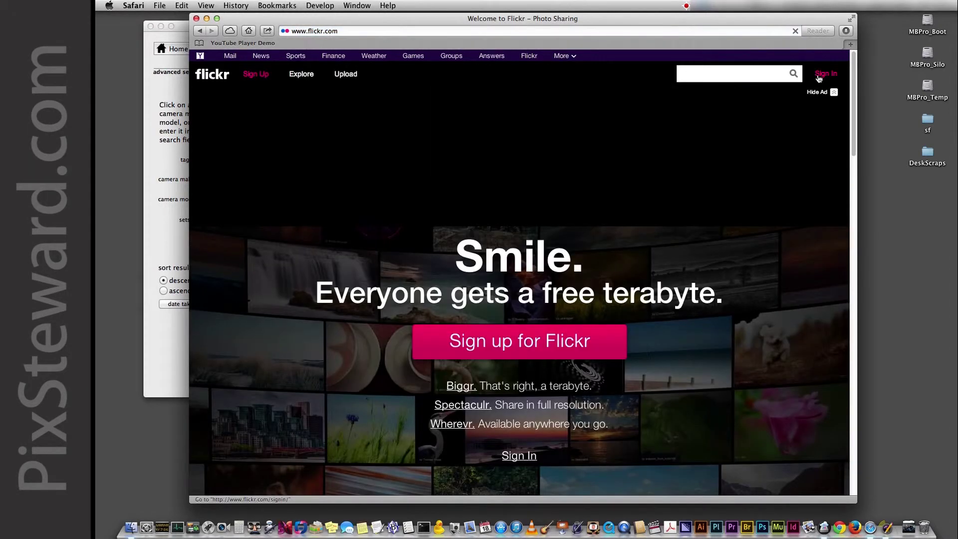
click(821, 75)
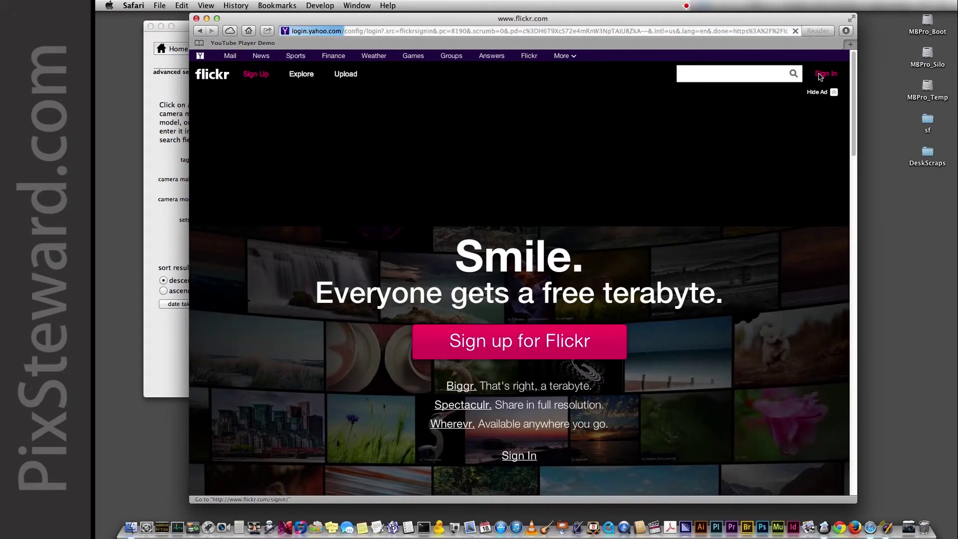
key(Tab)
text(•••••••)
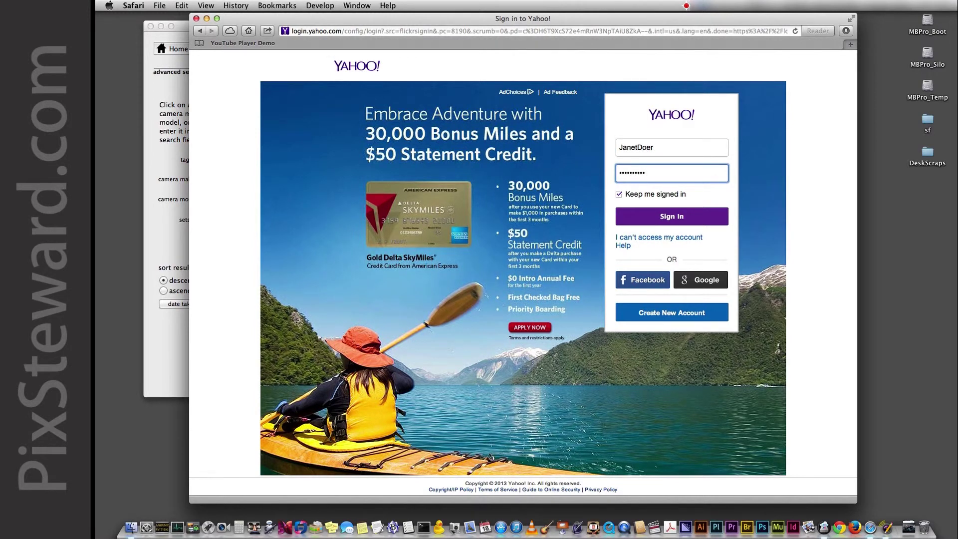
click(654, 220)
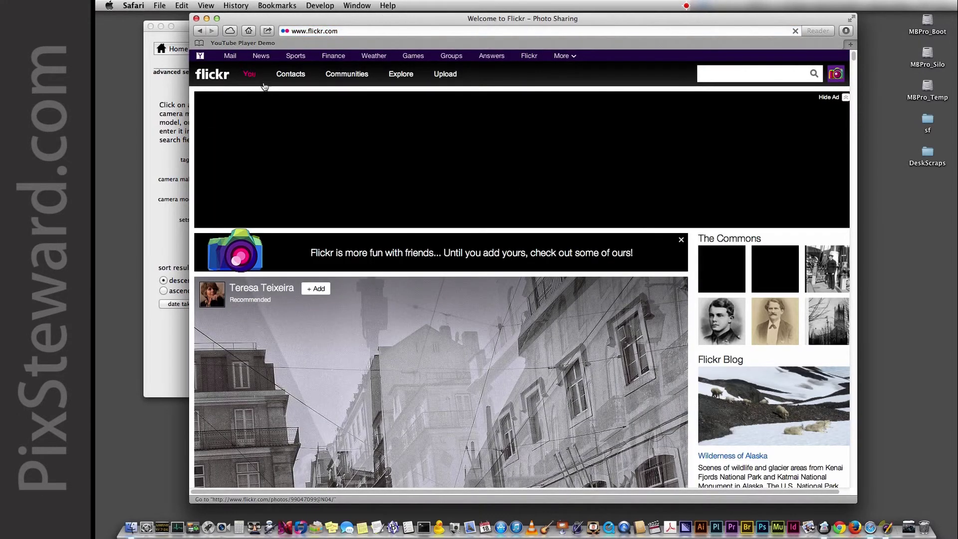
Open the Waves Crash photo from the photostream, check its title and description, then close Safari.
mouse_move(250, 74)
click(251, 91)
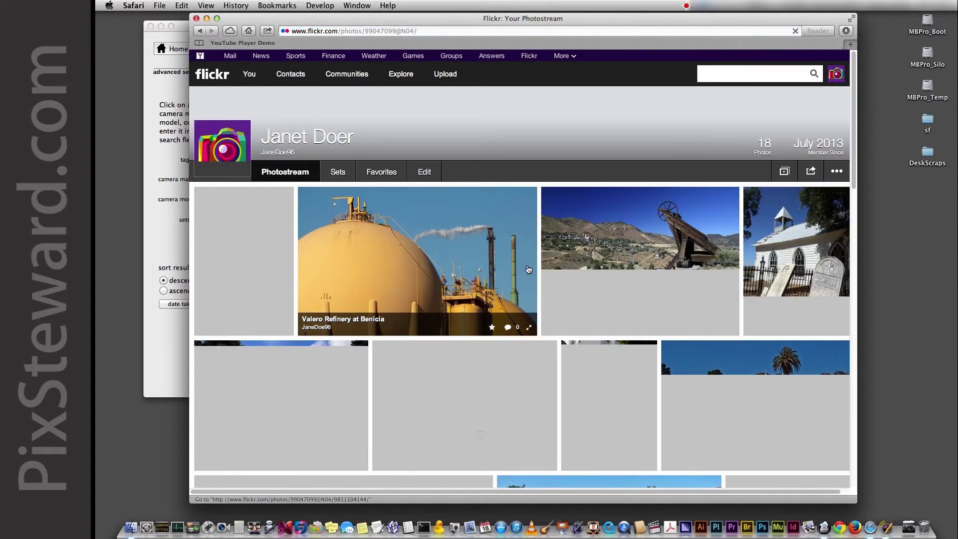
scroll(541, 317, down, 6)
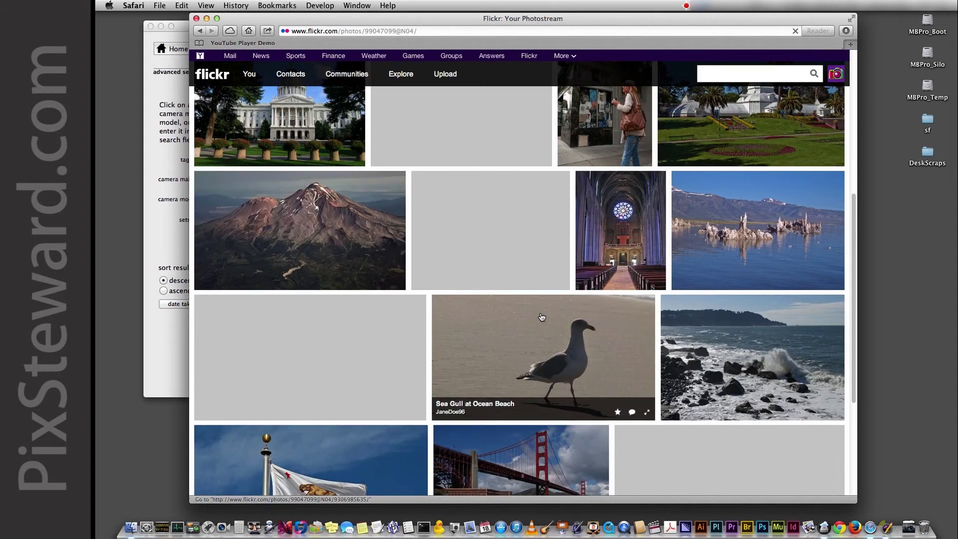
scroll(541, 317, down, 3)
click(734, 255)
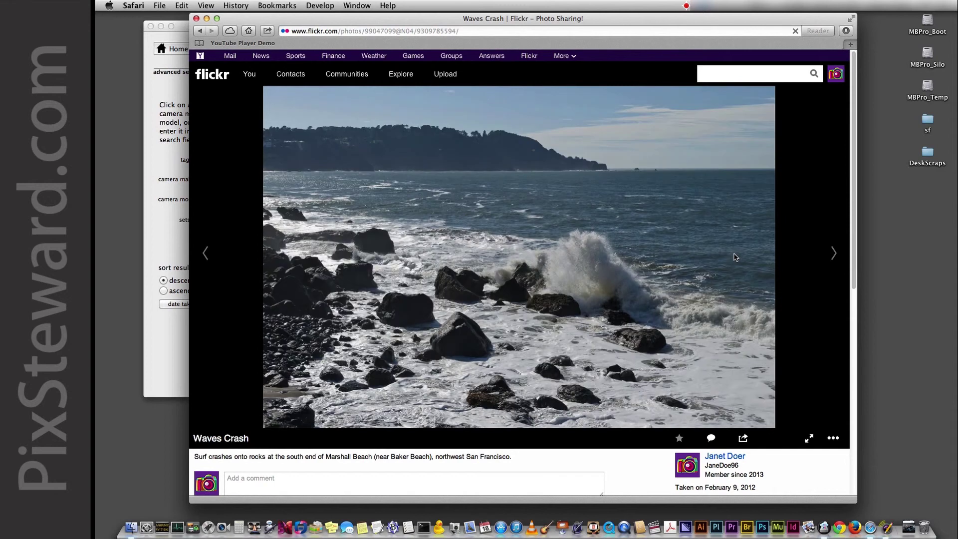
scroll(775, 357, down, 5)
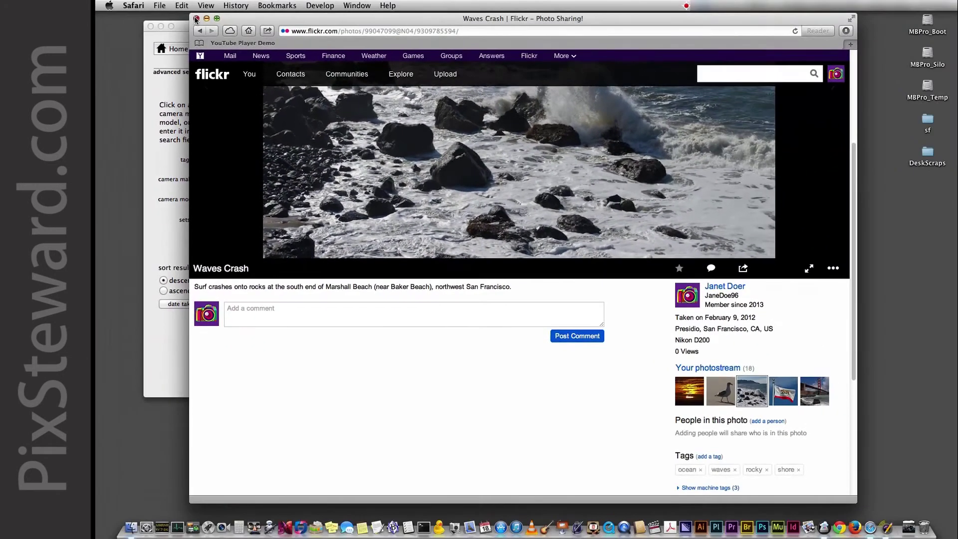
click(196, 18)
drag(336, 27, 433, 42)
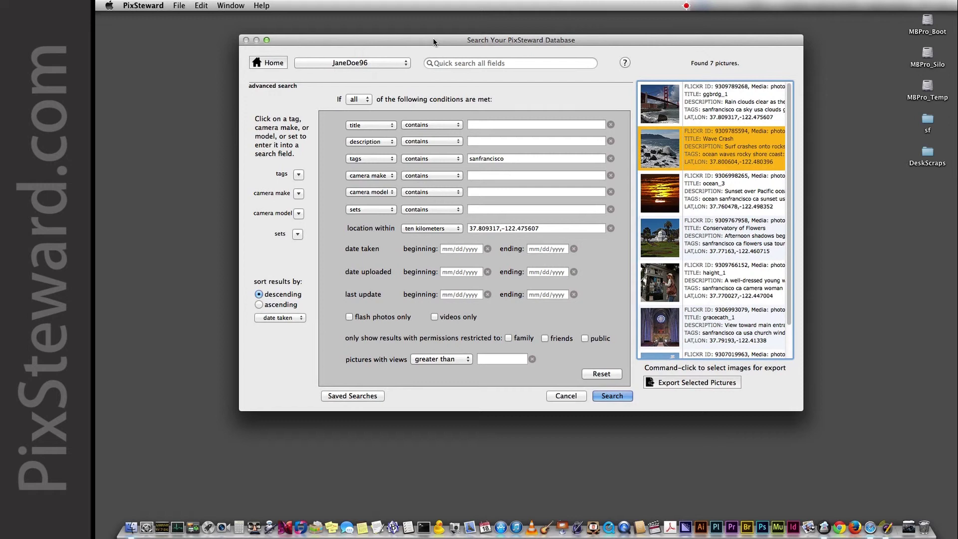